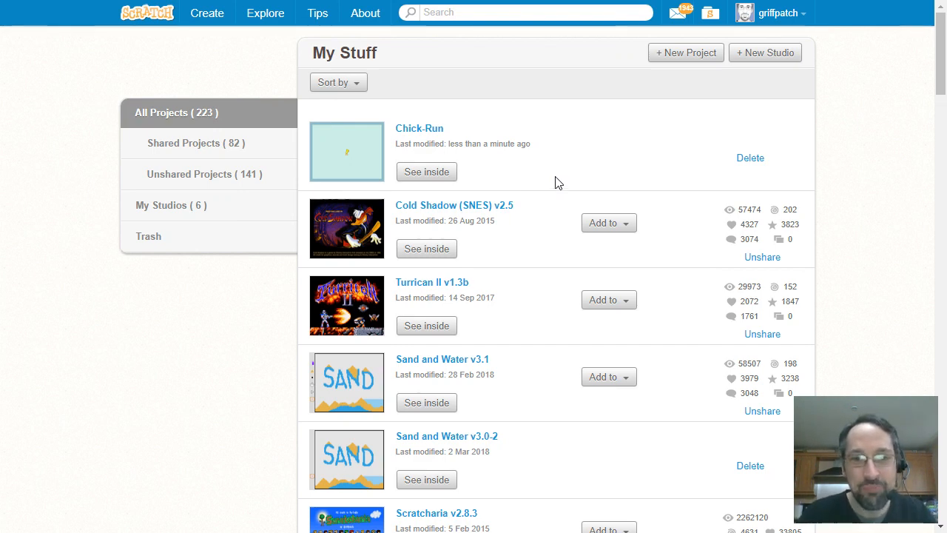
Open Chick-Run from My Stuff and run it so the chick appears on the stage.
click(426, 131)
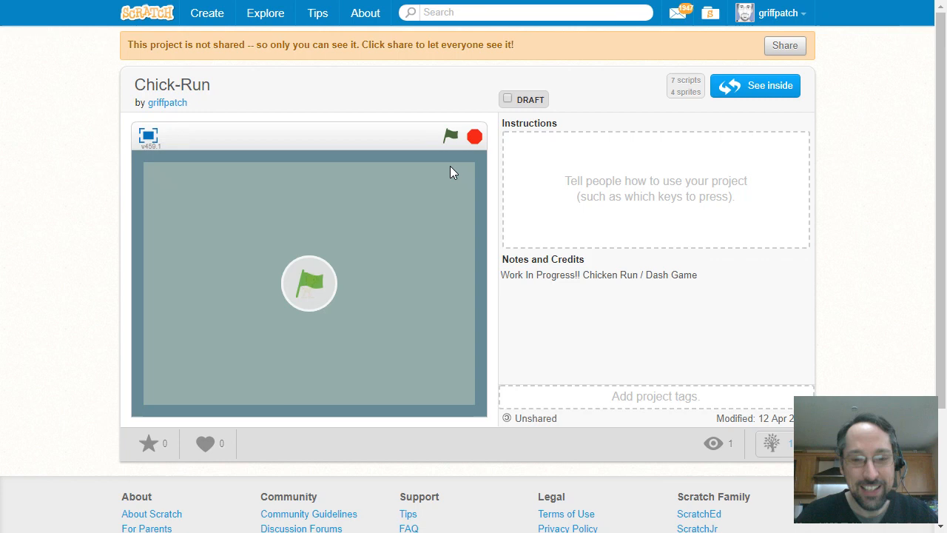
click(378, 223)
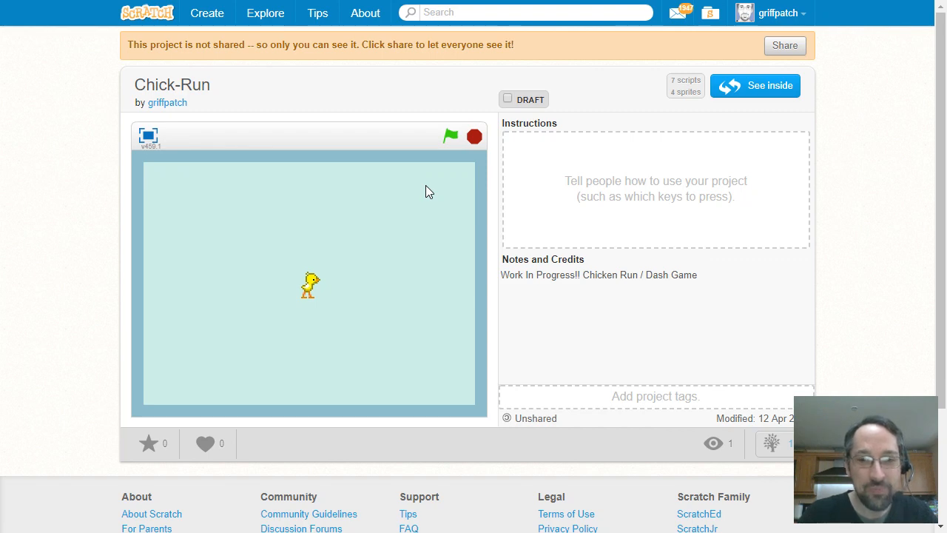
Open the project editor and view the chick's costume1, costume2 and pixel-art costume3.
click(766, 86)
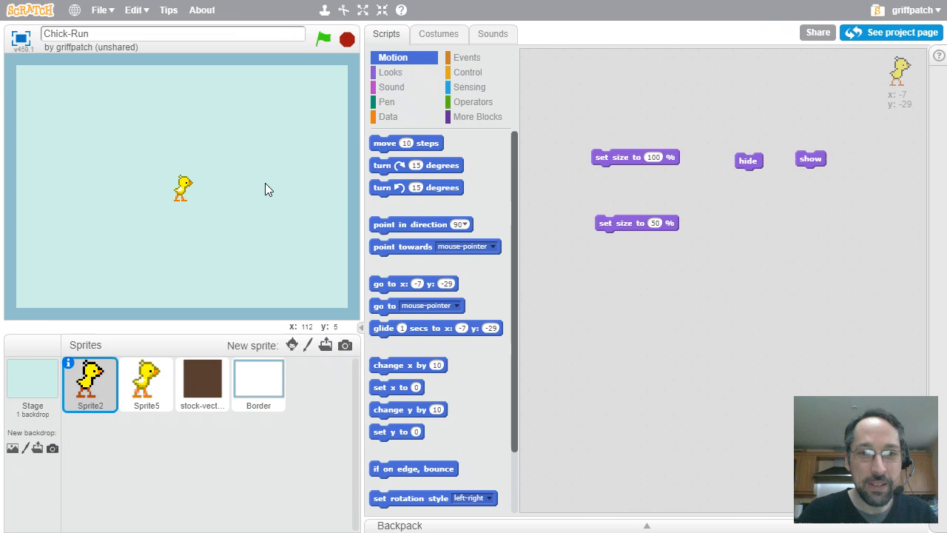
click(449, 33)
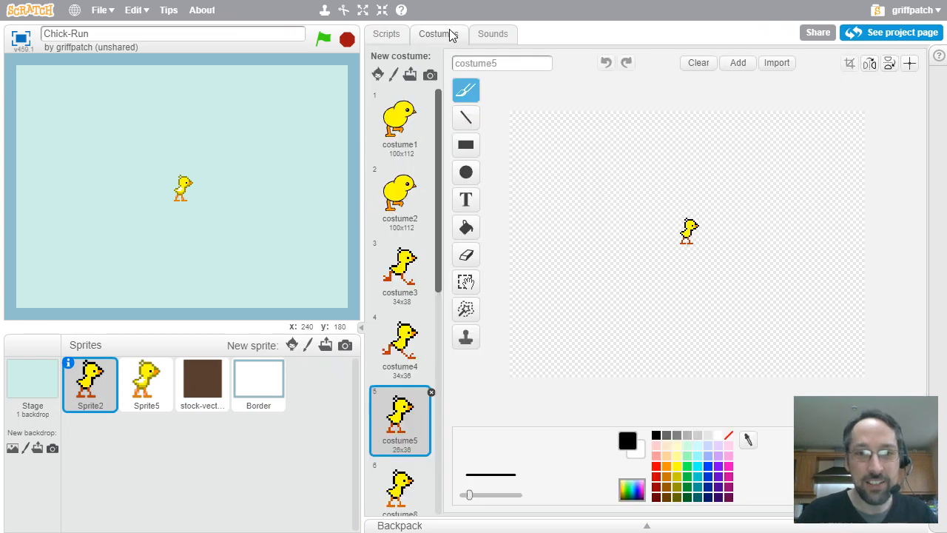
click(406, 121)
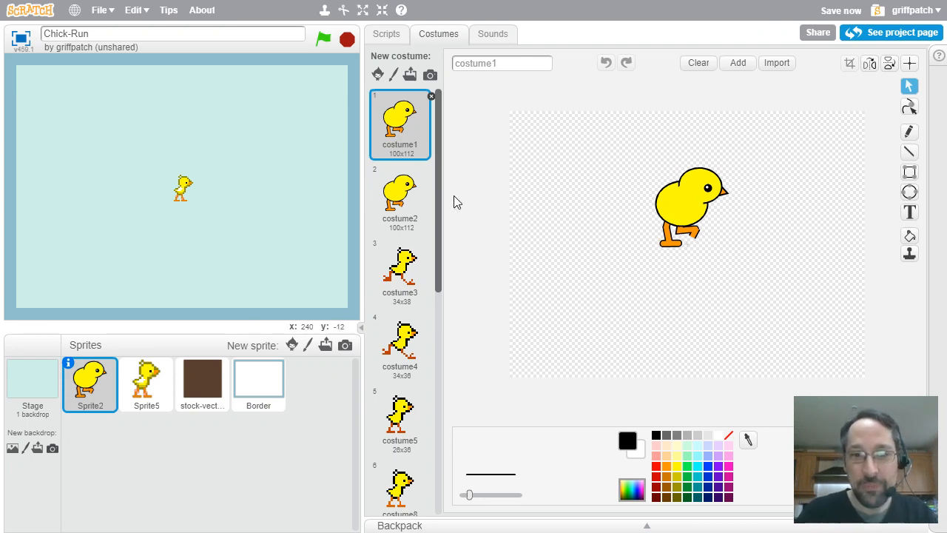
click(417, 193)
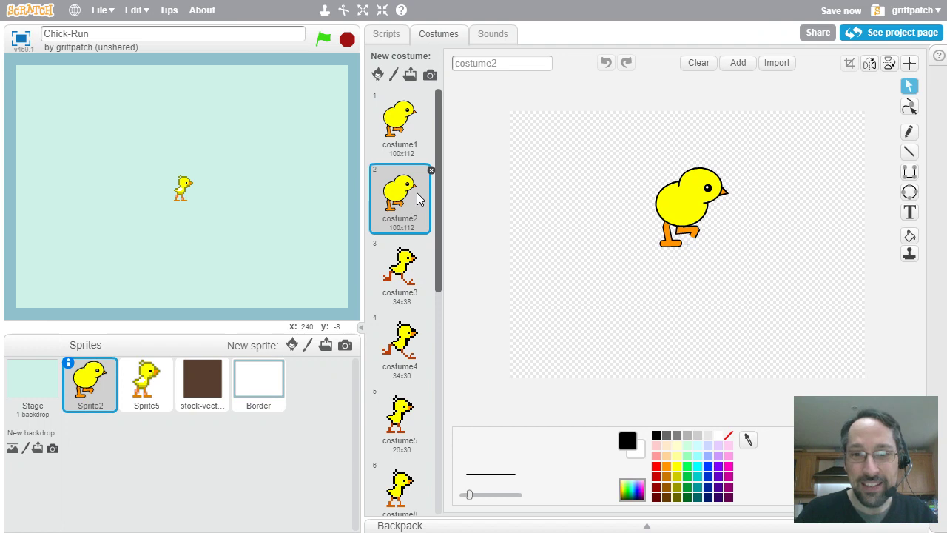
click(406, 267)
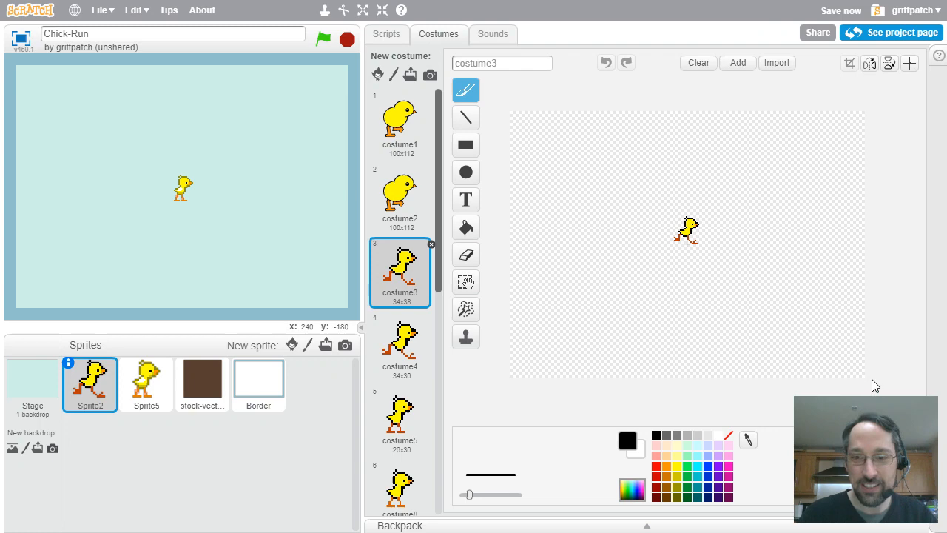
scroll(688, 244, up, 3)
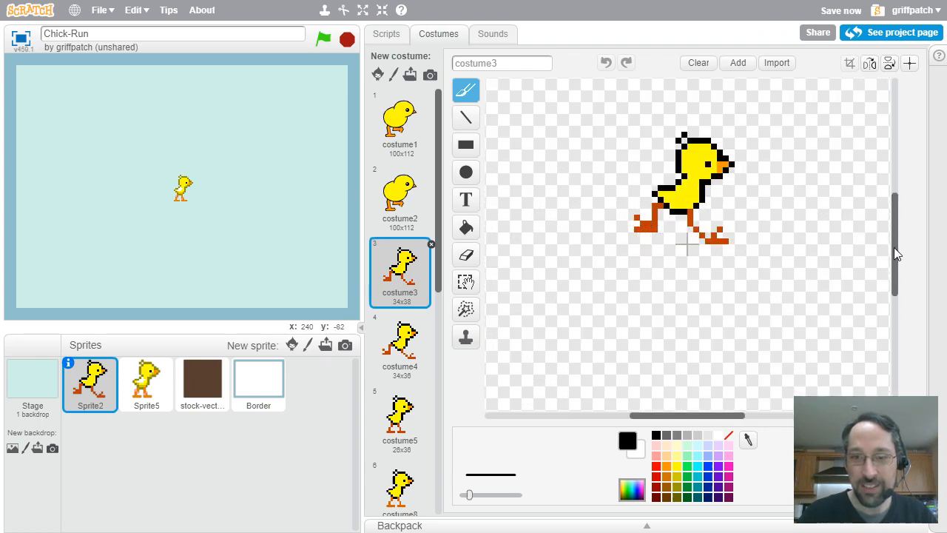
drag(895, 247, 895, 222)
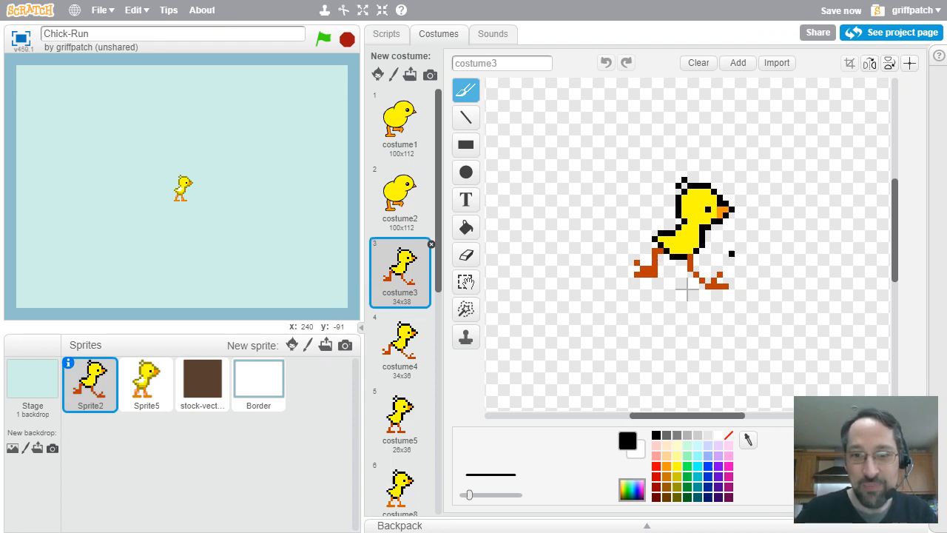
Browse the remaining pixel frames: costume4, 5, 7, 12, 11 and 6.
click(409, 344)
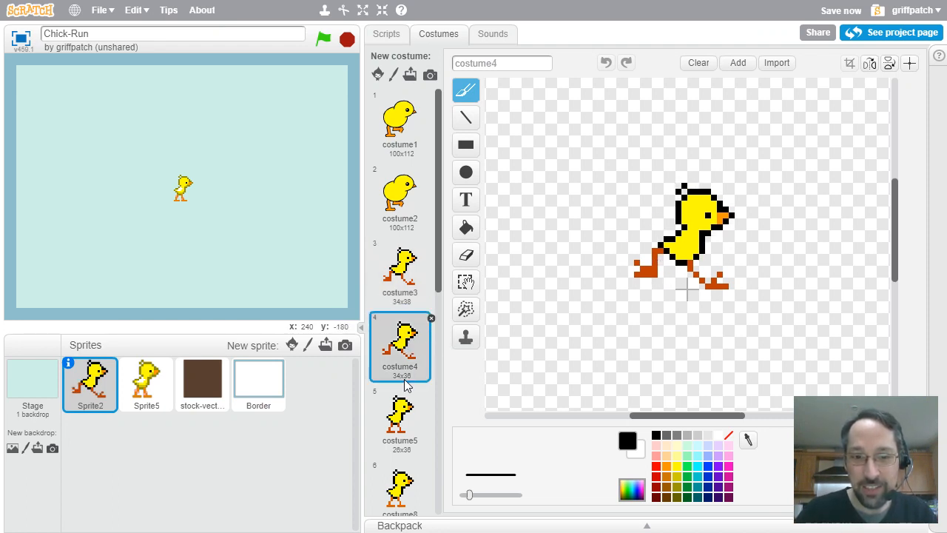
click(401, 423)
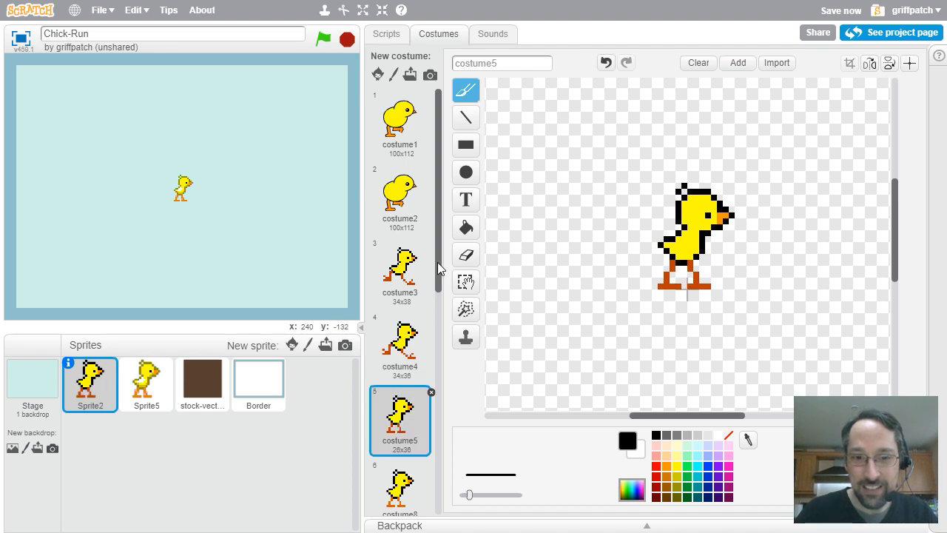
drag(437, 262, 444, 344)
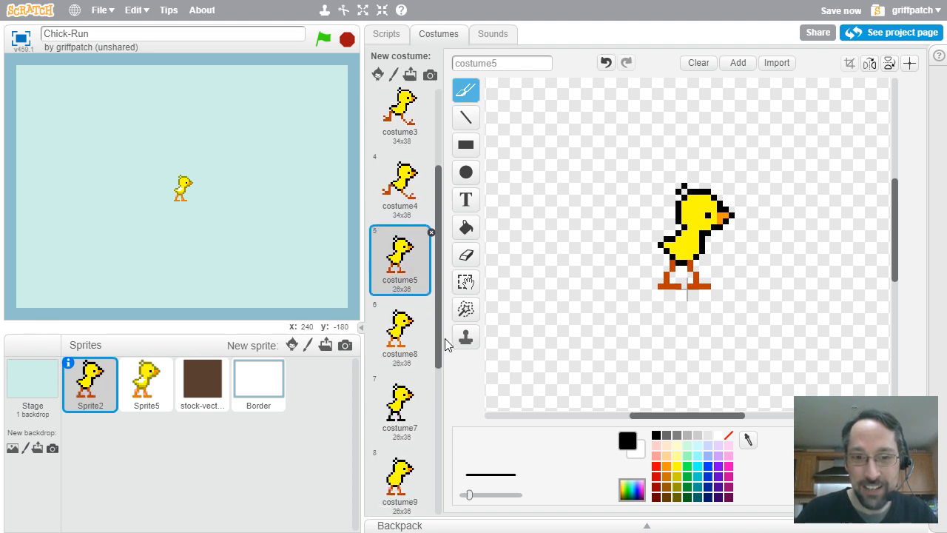
click(400, 403)
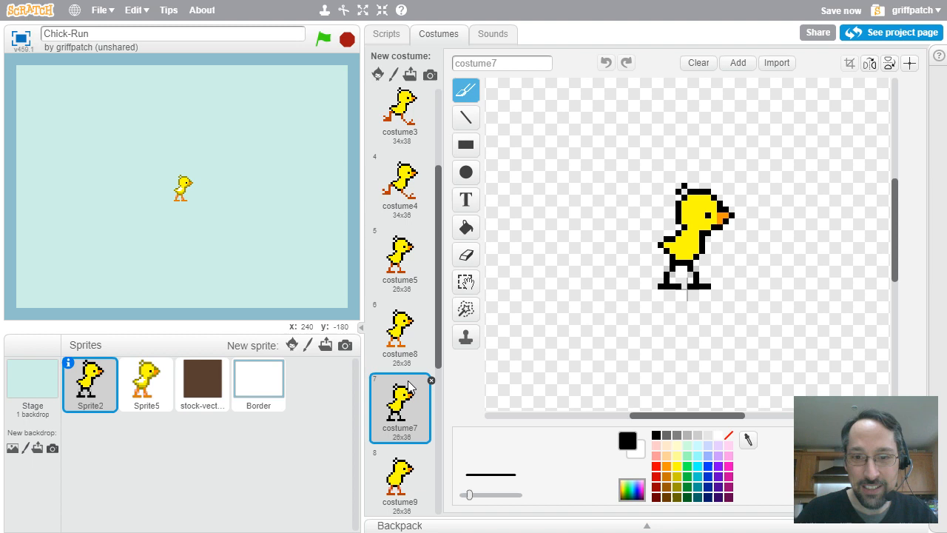
scroll(440, 296, down, 3)
click(418, 362)
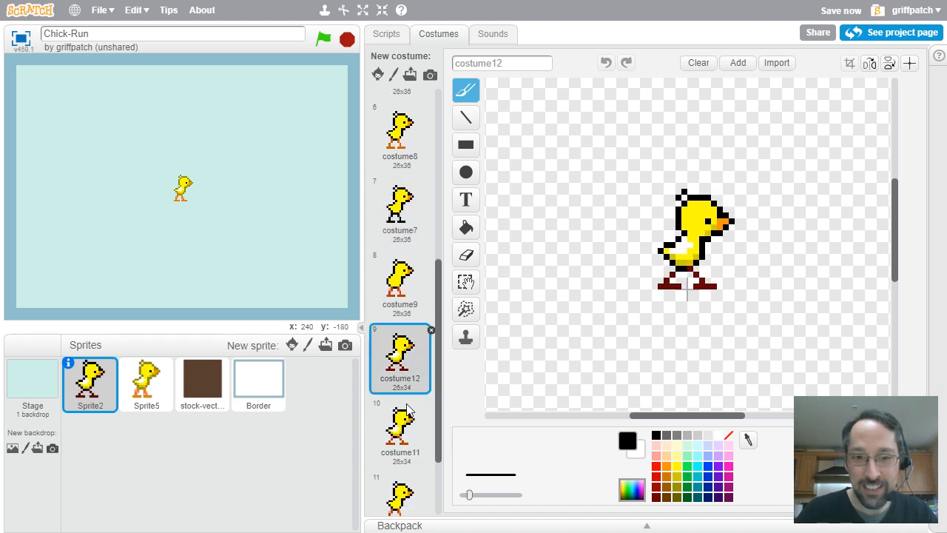
click(410, 414)
click(404, 496)
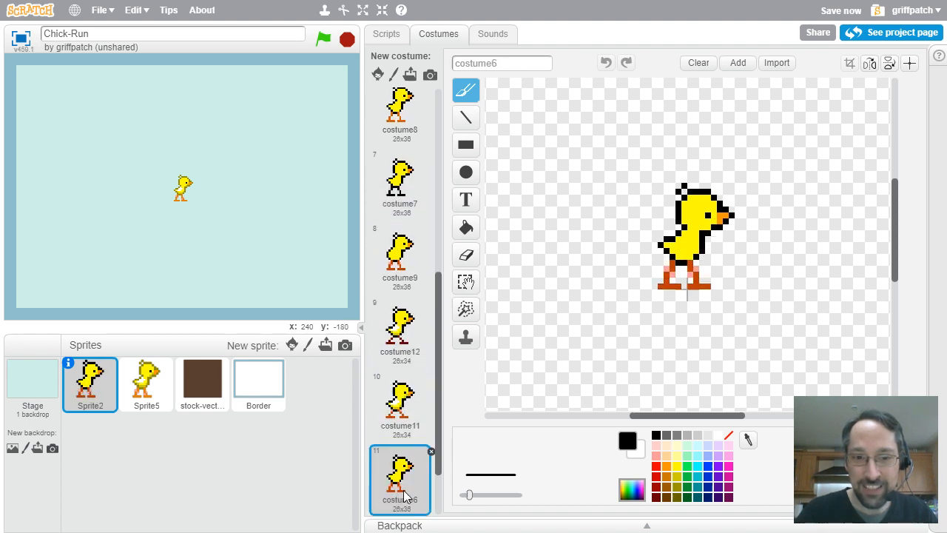
Select Sprite5 and compare its run2_02 and run2_04 running frames.
click(146, 379)
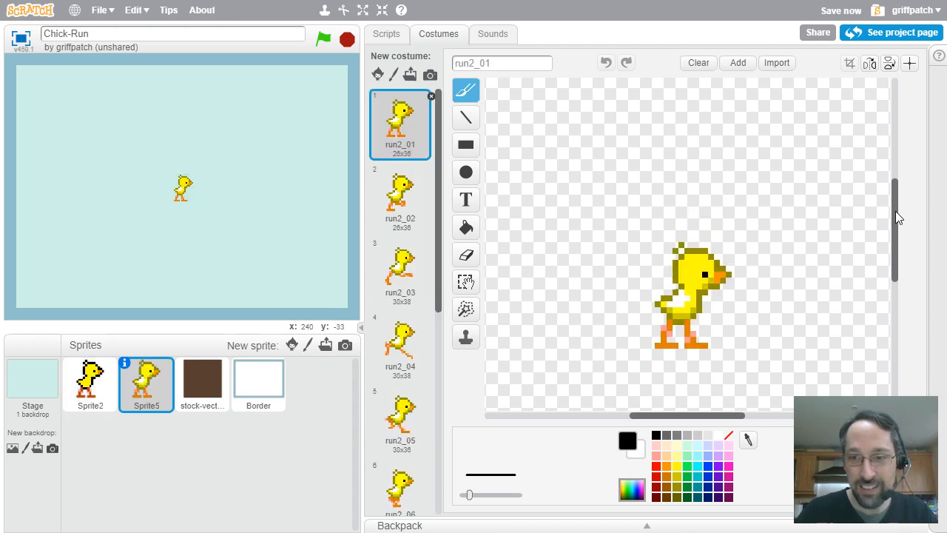
drag(895, 211, 897, 238)
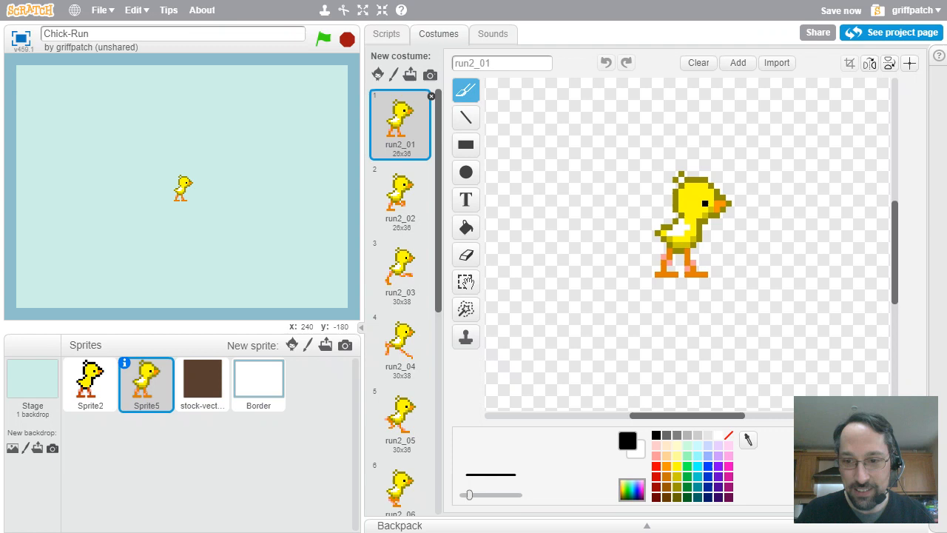
scroll(695, 222, up, 1)
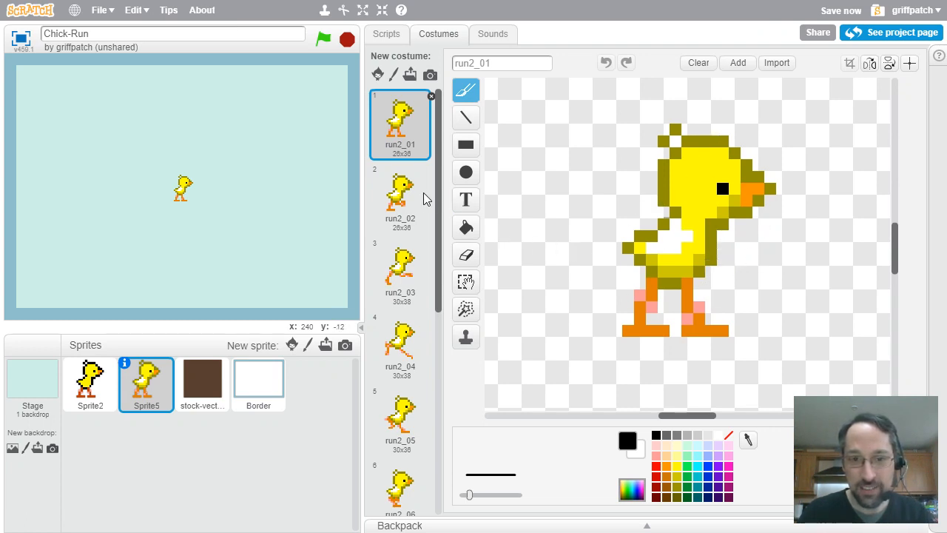
click(400, 191)
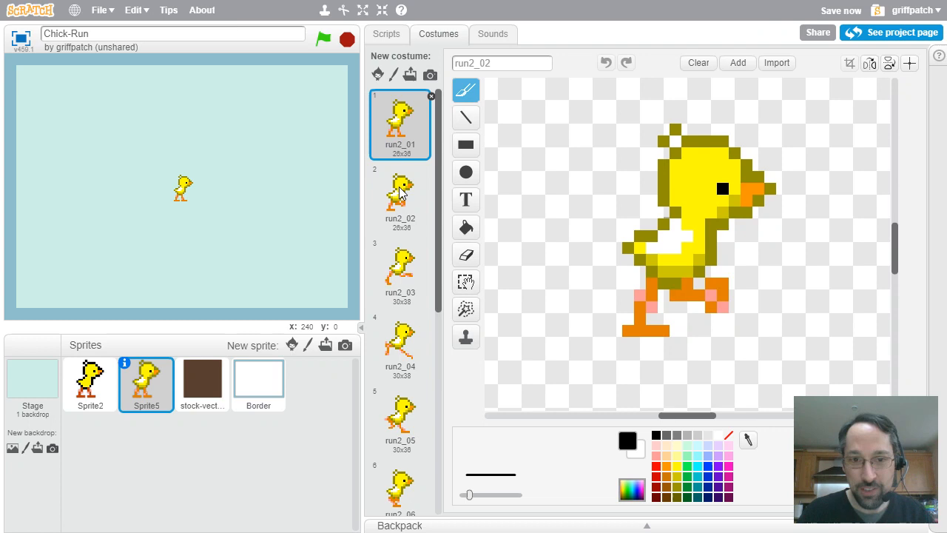
scroll(441, 188, down, 1)
scroll(441, 188, down, 1)
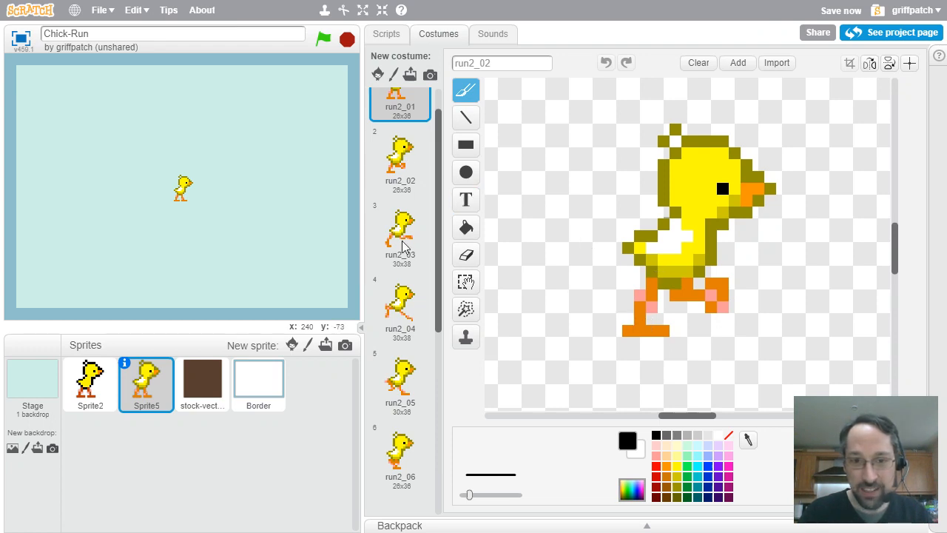
click(402, 305)
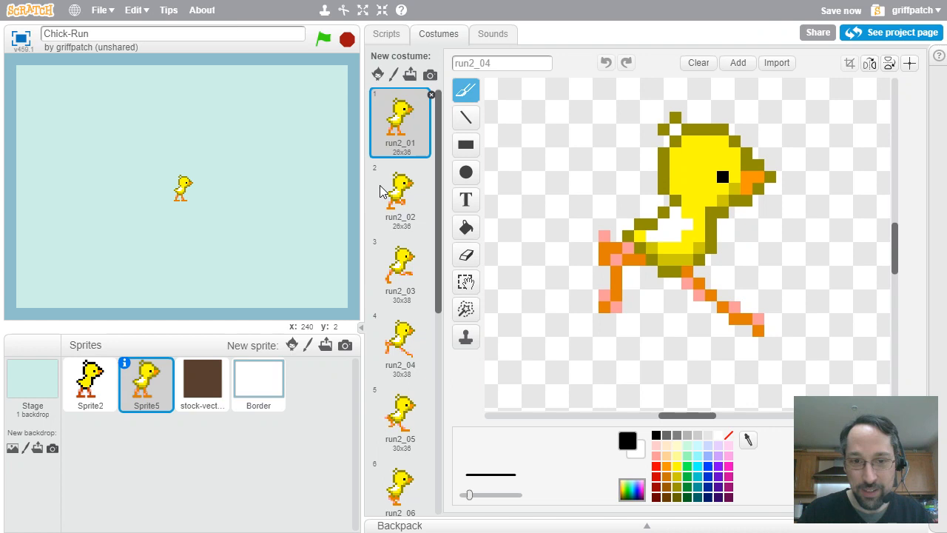
click(399, 191)
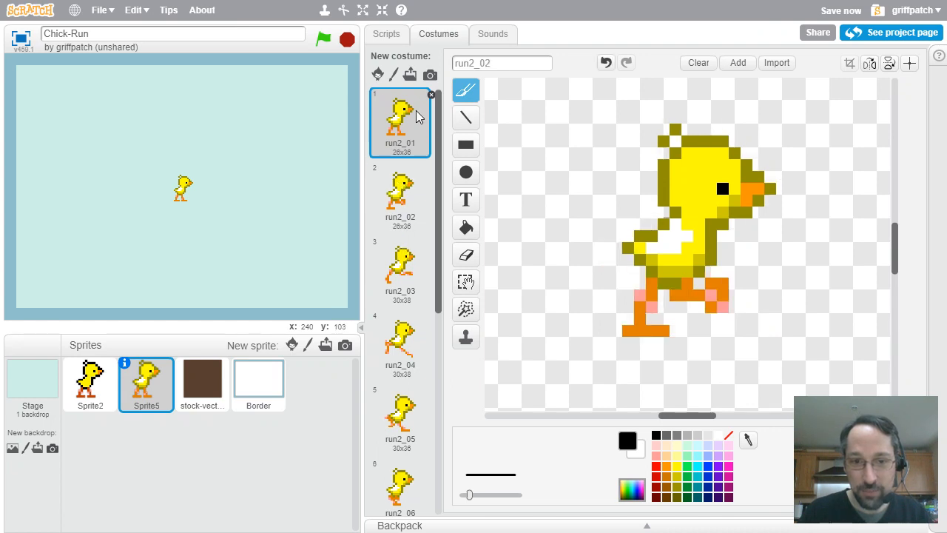
click(405, 190)
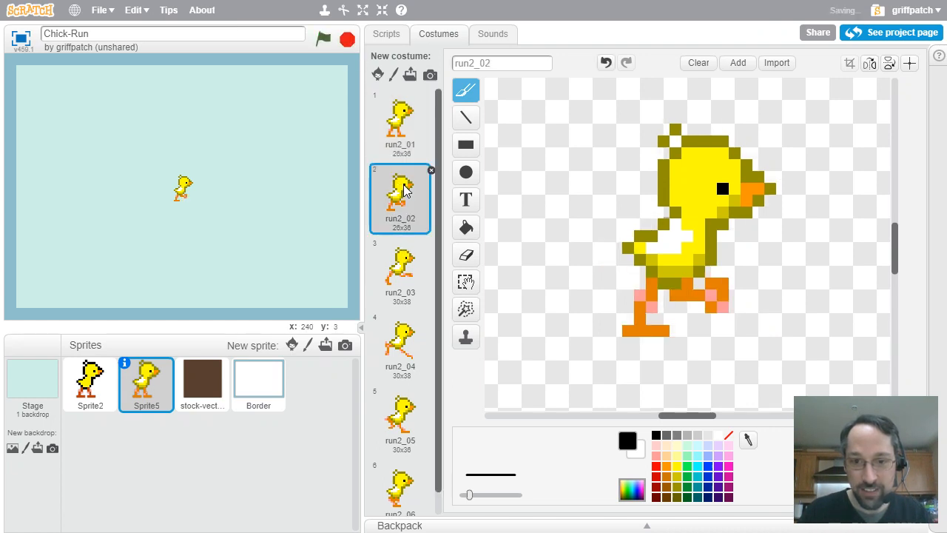
click(405, 259)
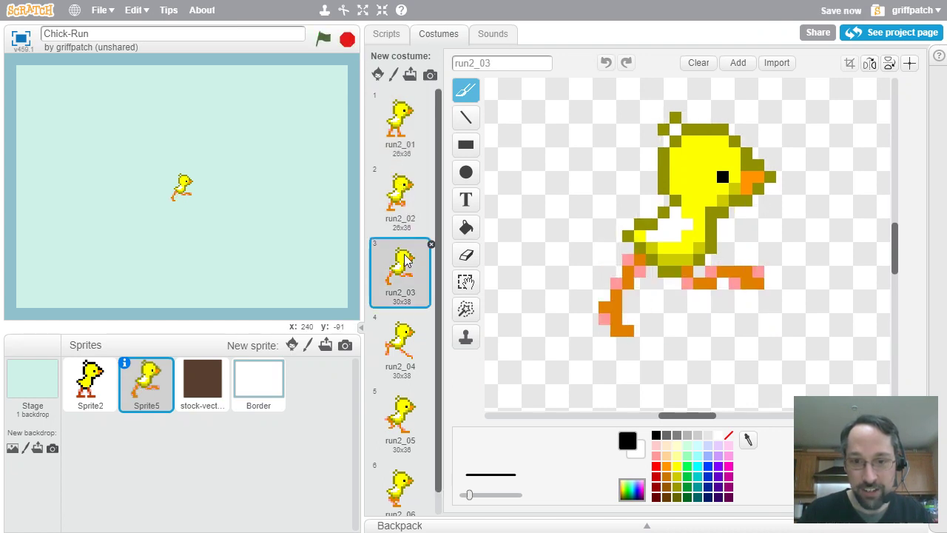
click(406, 338)
click(402, 414)
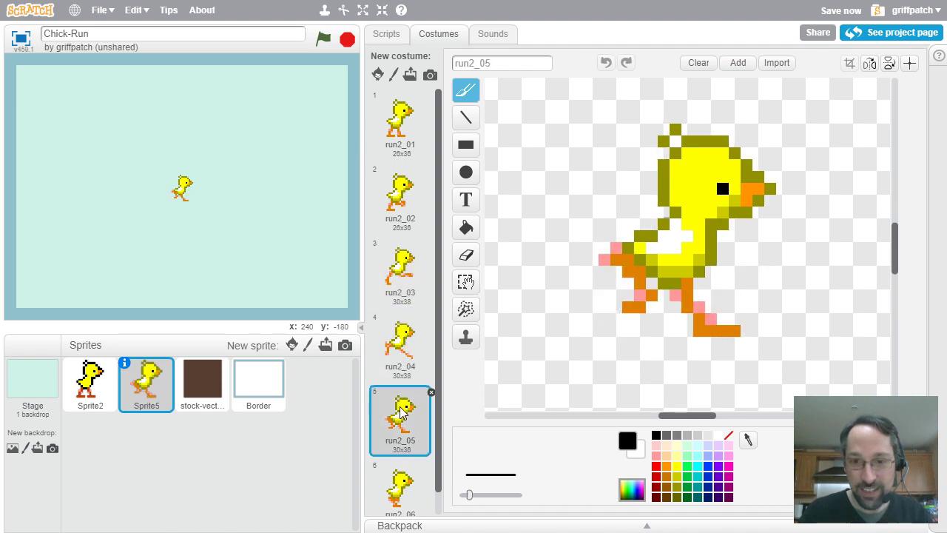
click(402, 484)
click(412, 204)
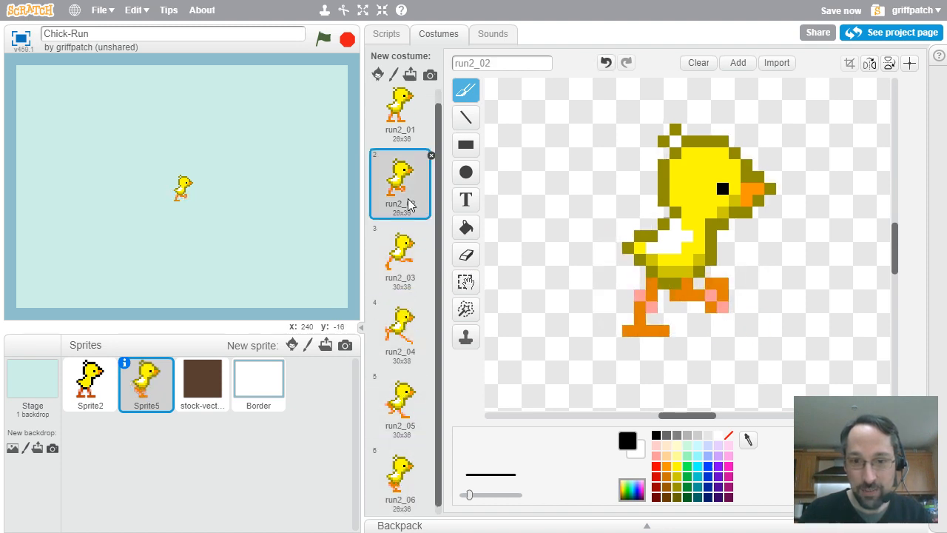
click(410, 247)
click(401, 326)
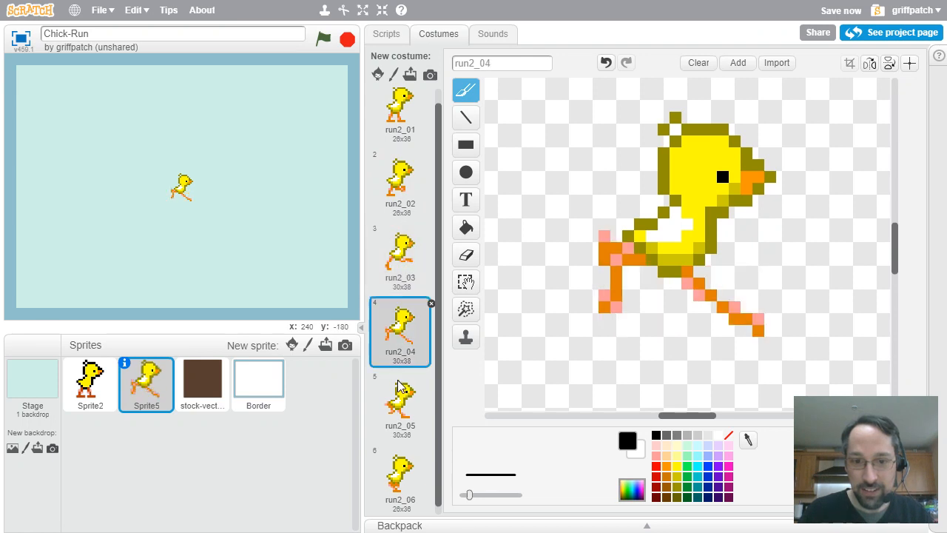
click(400, 392)
click(399, 473)
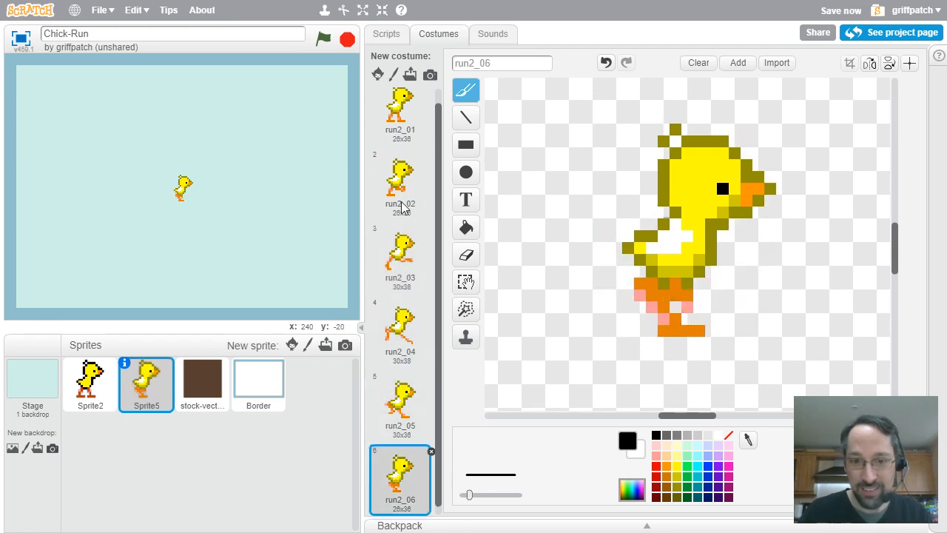
click(405, 188)
click(402, 256)
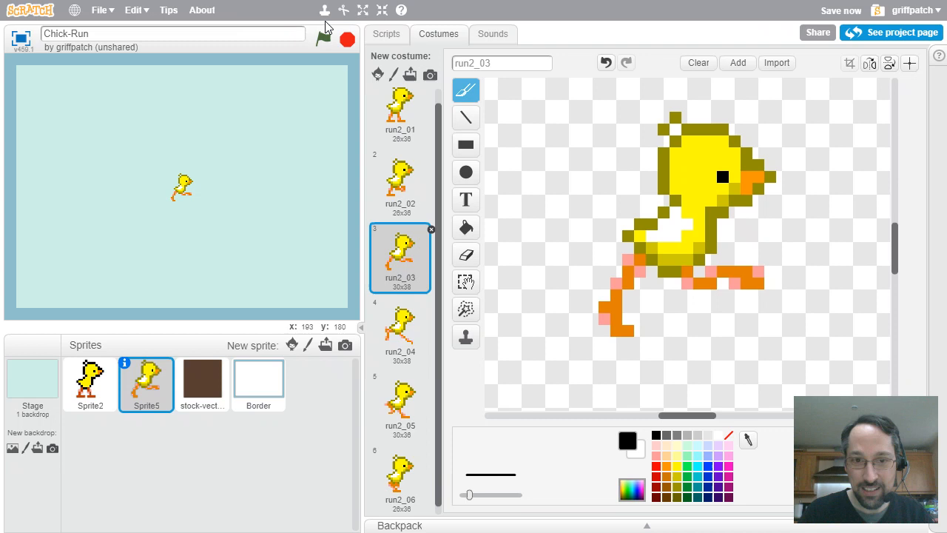
click(324, 40)
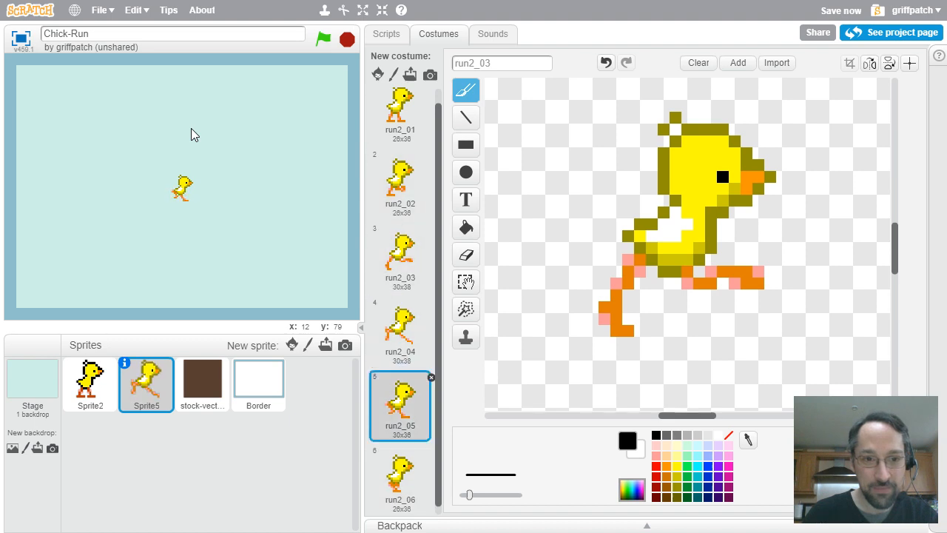
click(20, 39)
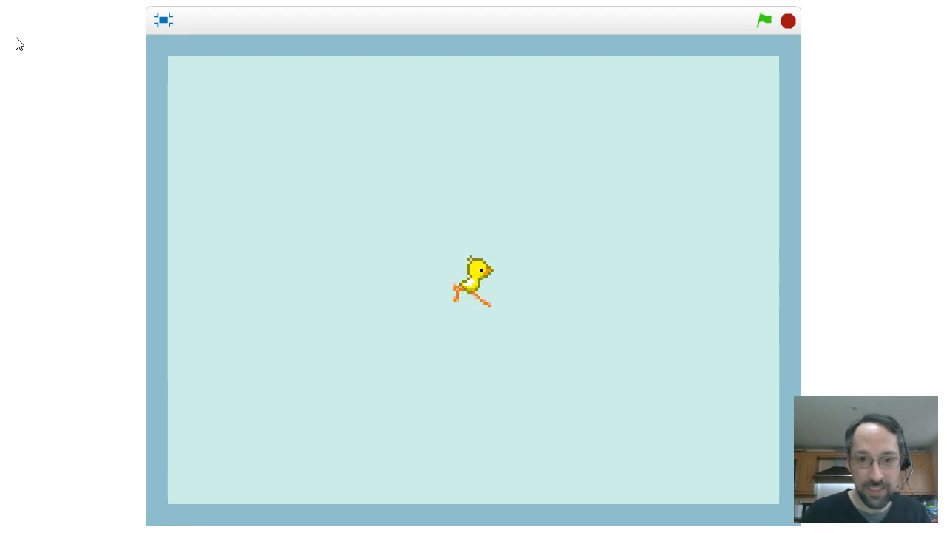
click(161, 22)
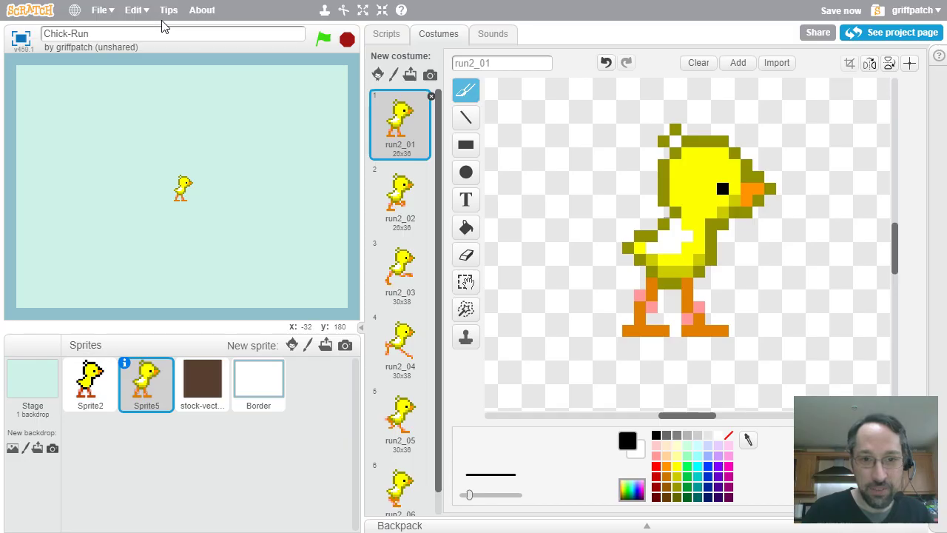
Set the right-arrow speed target to 8 in Sprite5's script and test it full screen.
click(385, 35)
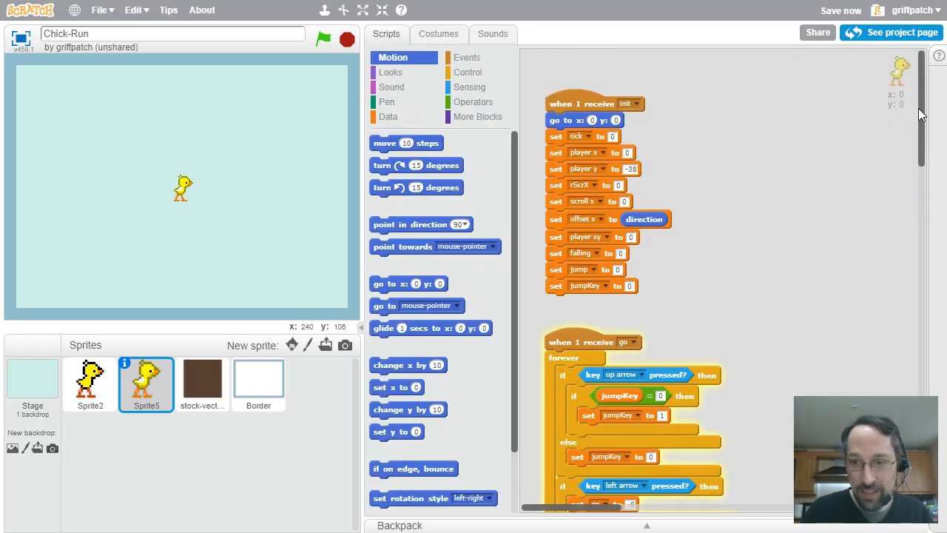
mouse_move(924, 112)
mouse_down()
mouse_move(928, 249)
mouse_move(928, 200)
mouse_up()
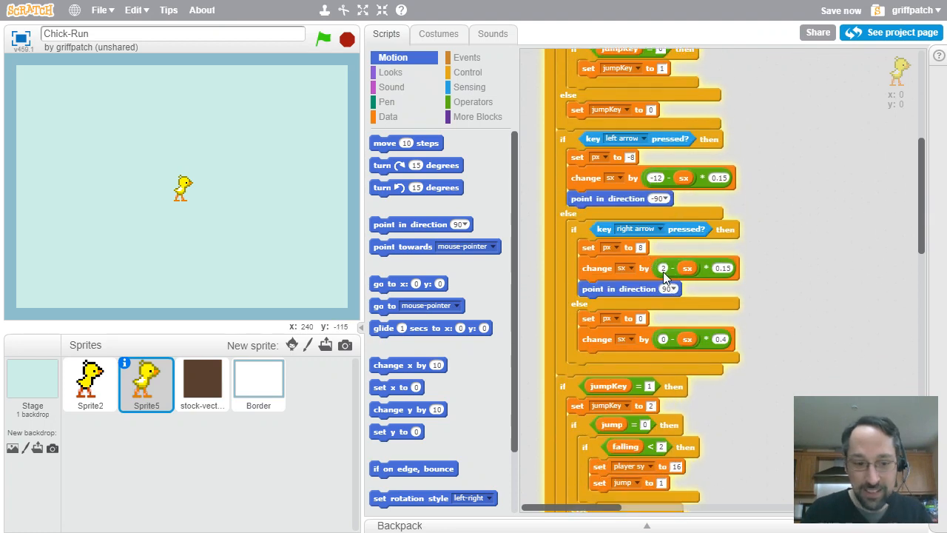
text(8)
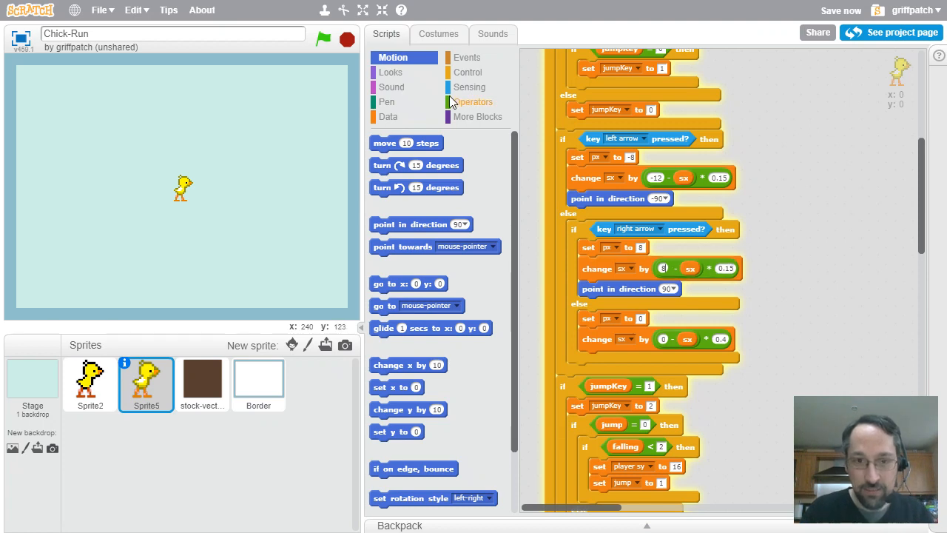
click(20, 39)
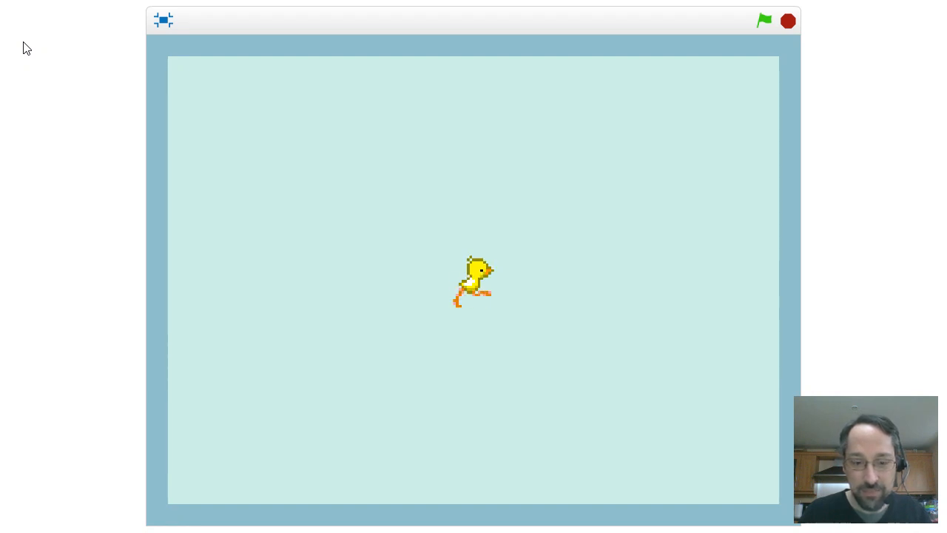
click(164, 22)
Attach 'set size to 200%' and 'clone' under the ground's init script and run the project.
click(196, 378)
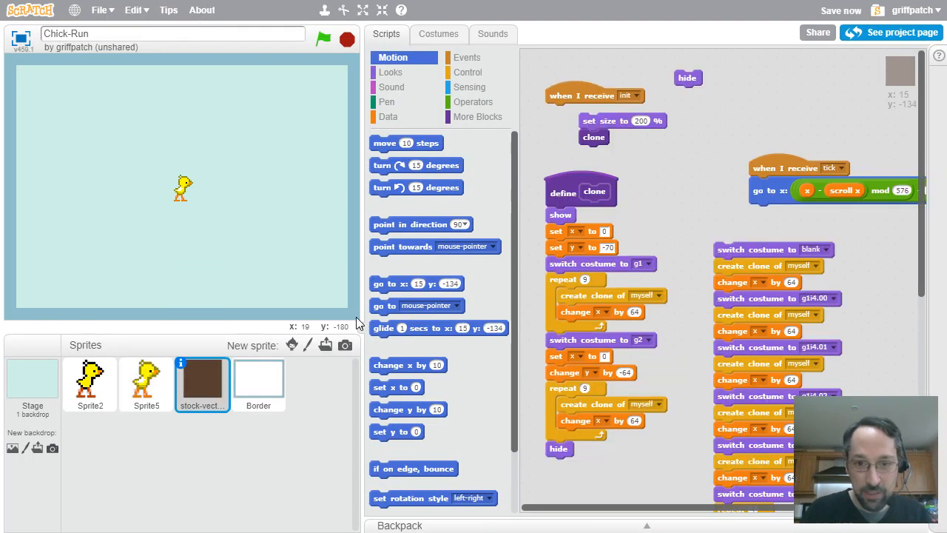
drag(613, 122, 589, 115)
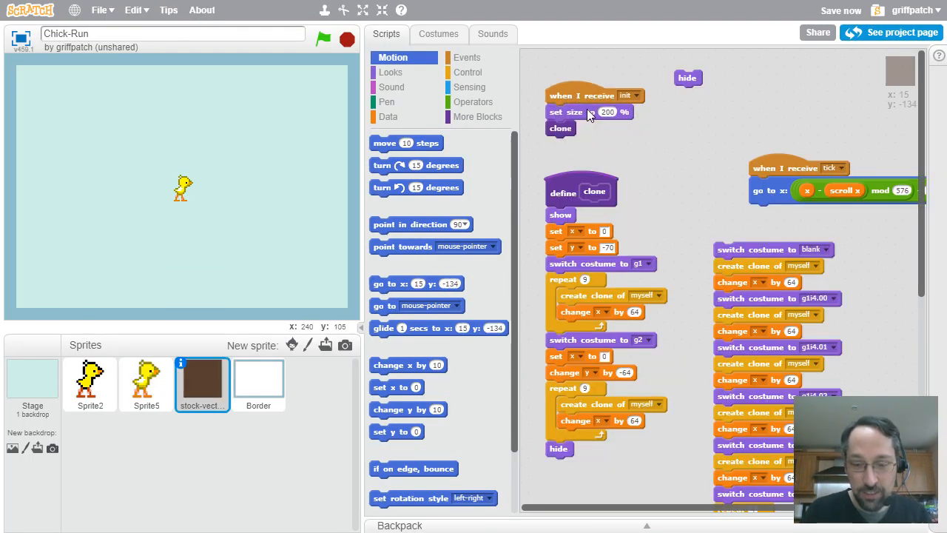
click(148, 374)
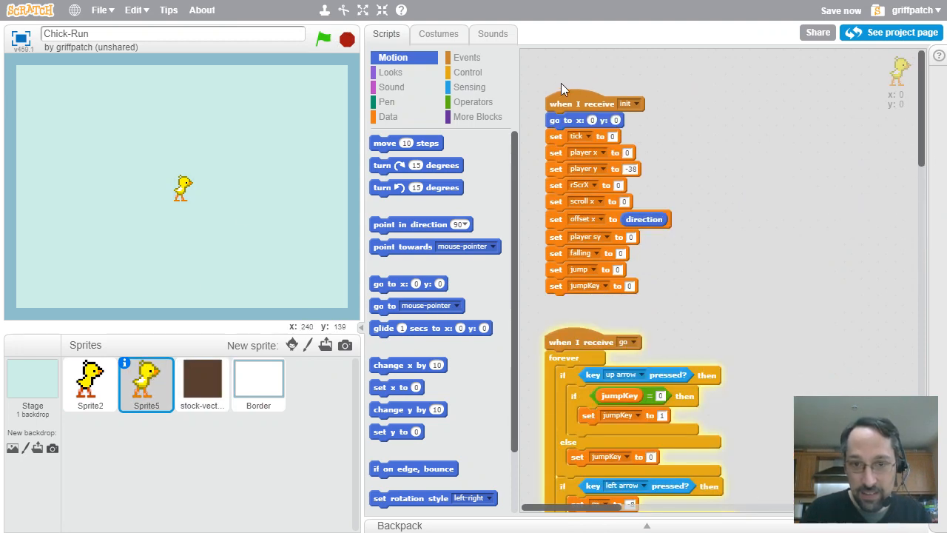
click(323, 39)
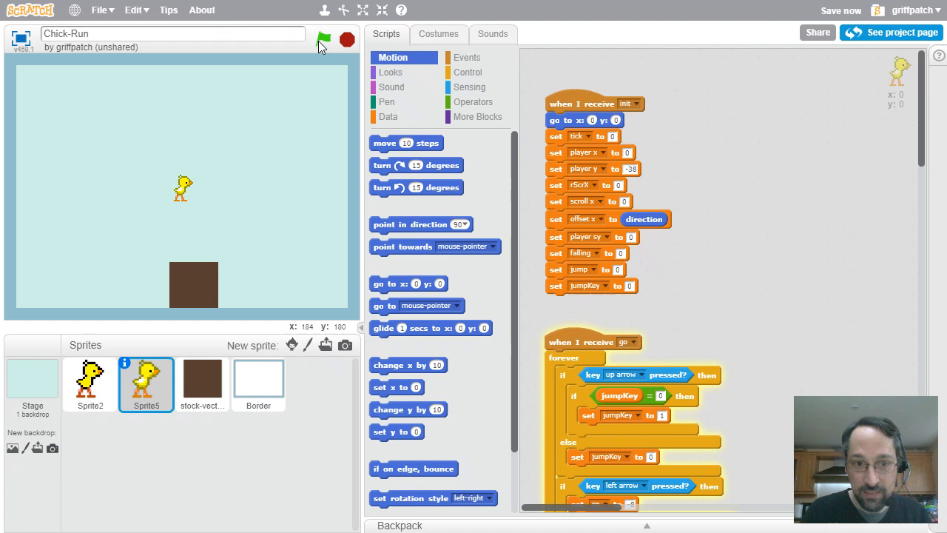
Restart, then attach the chick's 'go to x/y' and 'broadcast tick and wait' inside its loop.
click(207, 370)
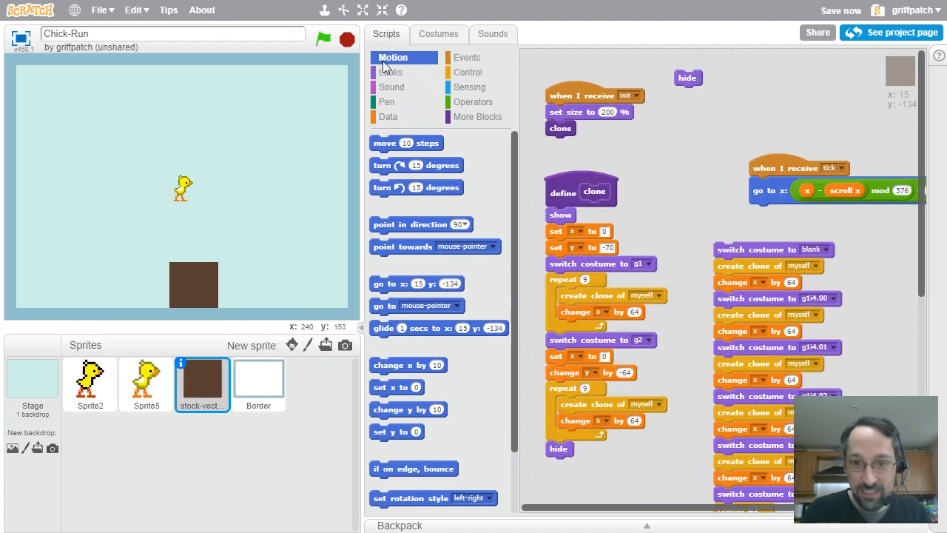
click(324, 40)
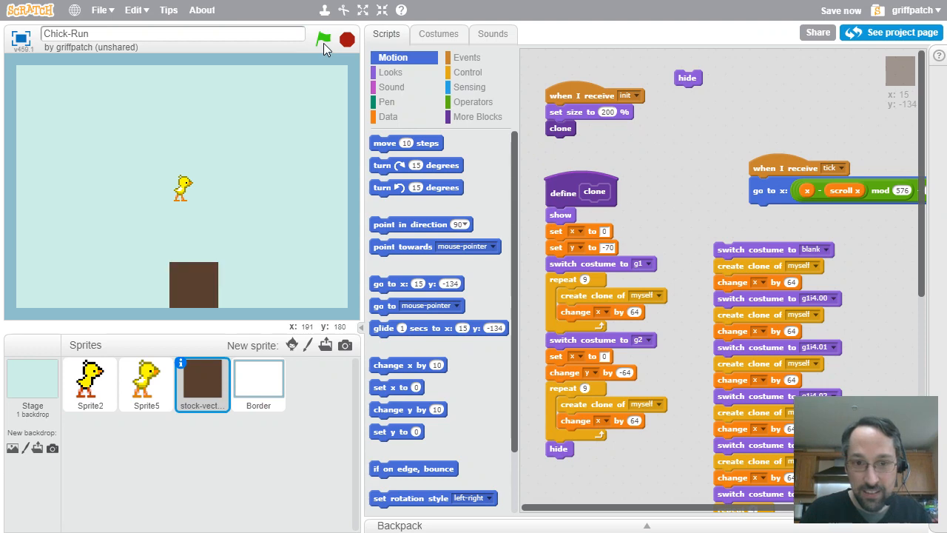
click(136, 385)
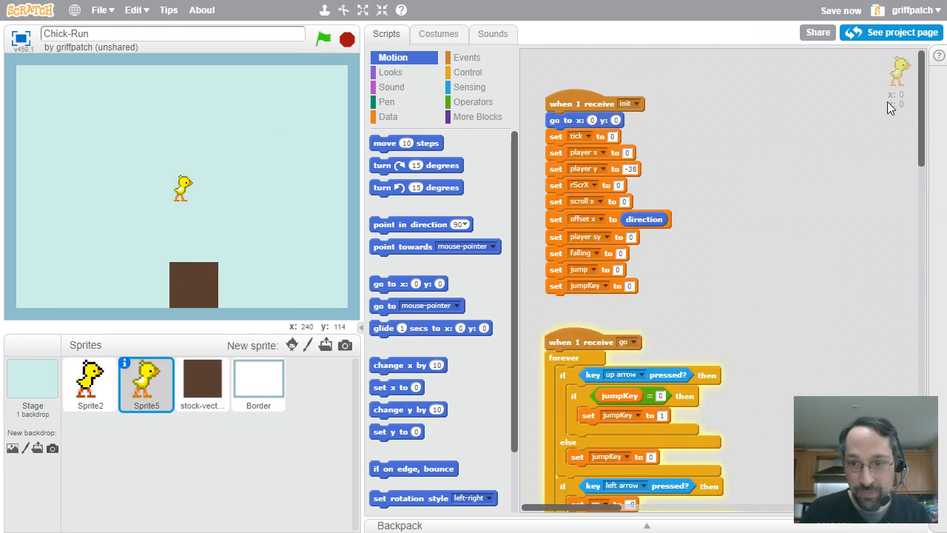
drag(923, 95, 923, 415)
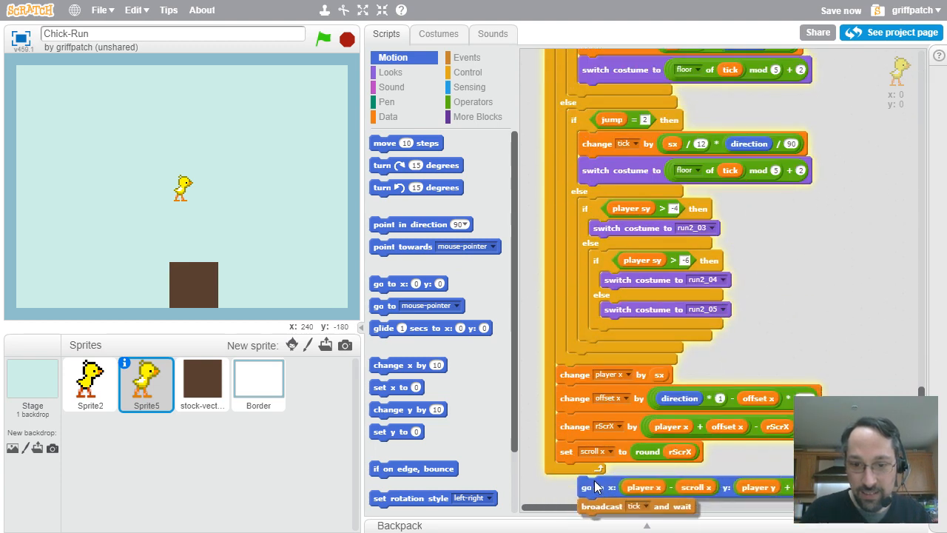
mouse_move(747, 493)
mouse_down()
mouse_move(592, 481)
mouse_move(589, 450)
mouse_up()
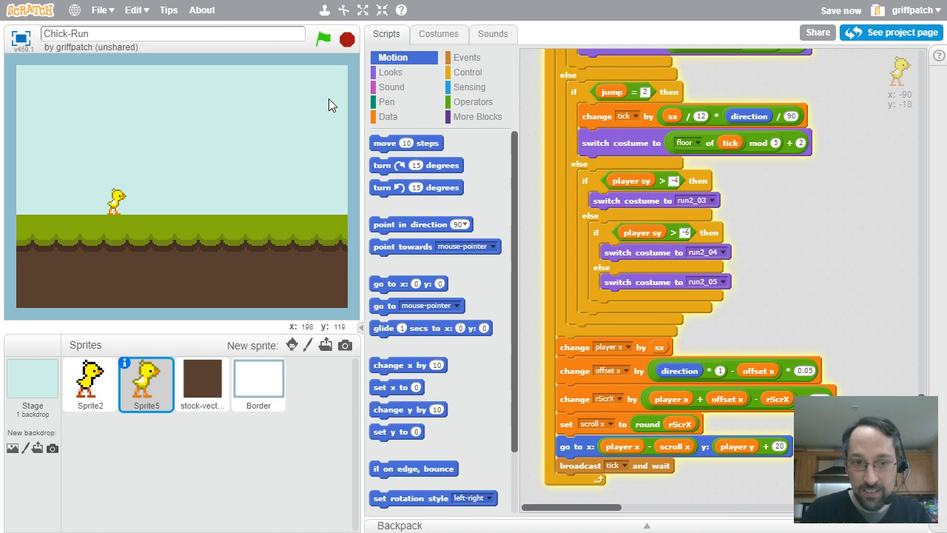
Run the chick left and right across the ground full screen, then return to the editor.
click(20, 39)
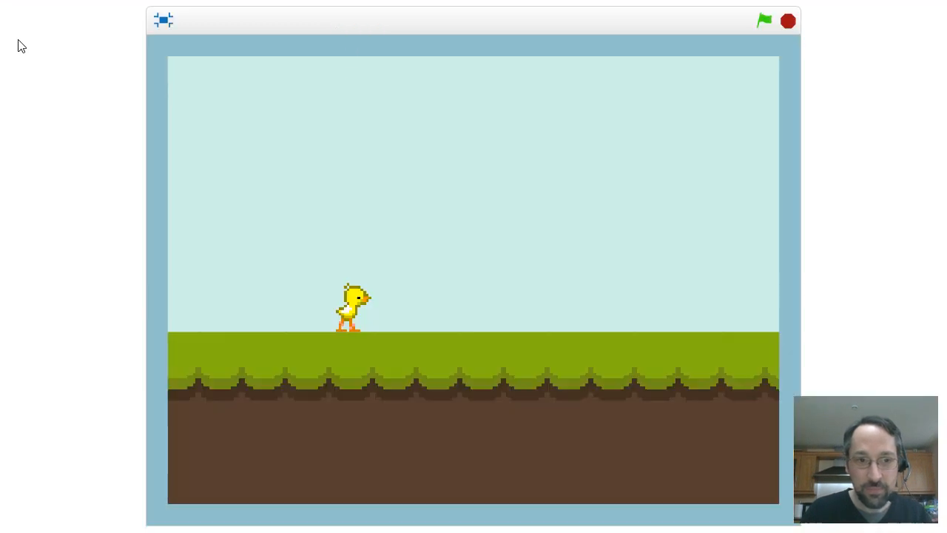
key(Right)
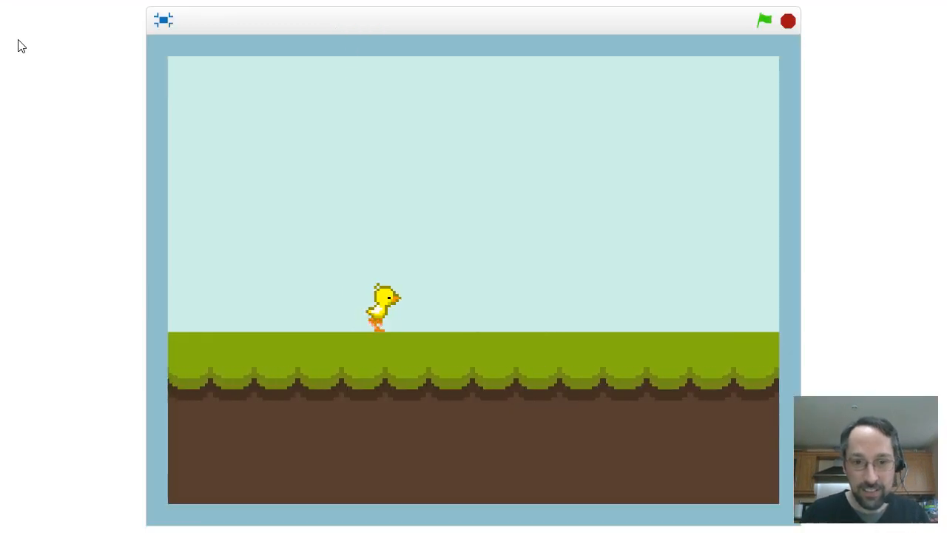
key(Right)
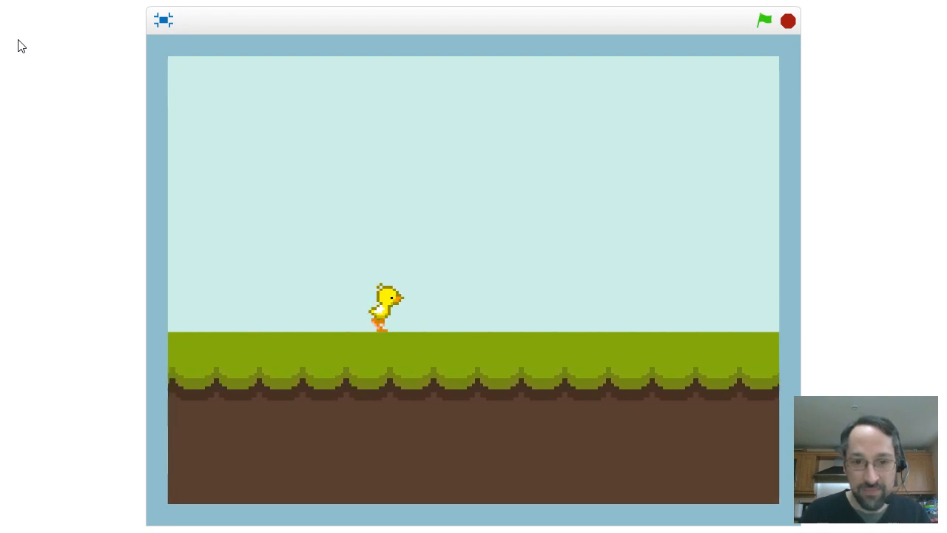
key(Left)
key(Right)
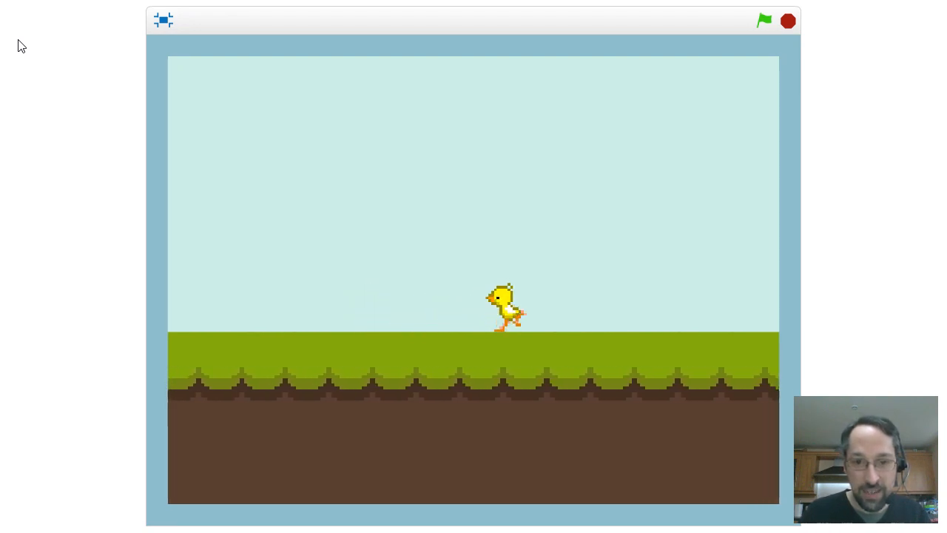
key(Left)
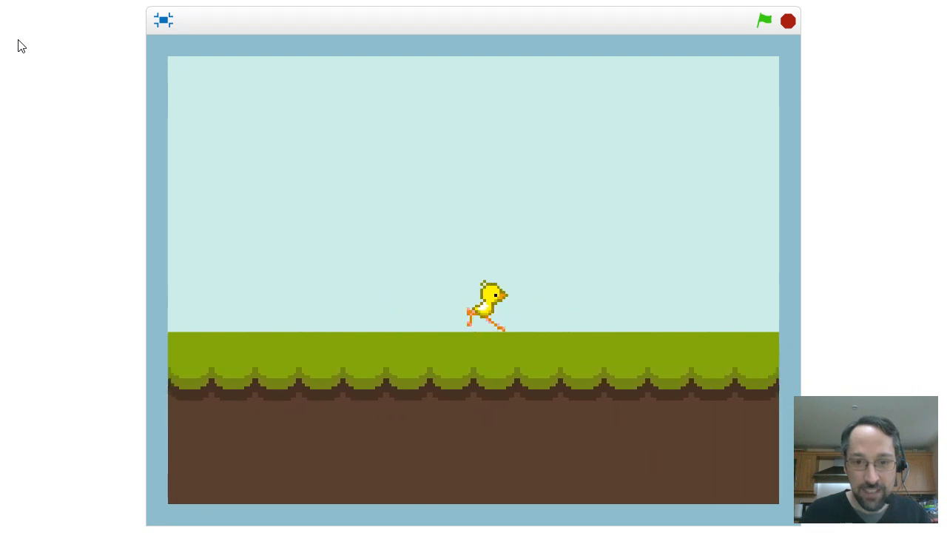
click(163, 20)
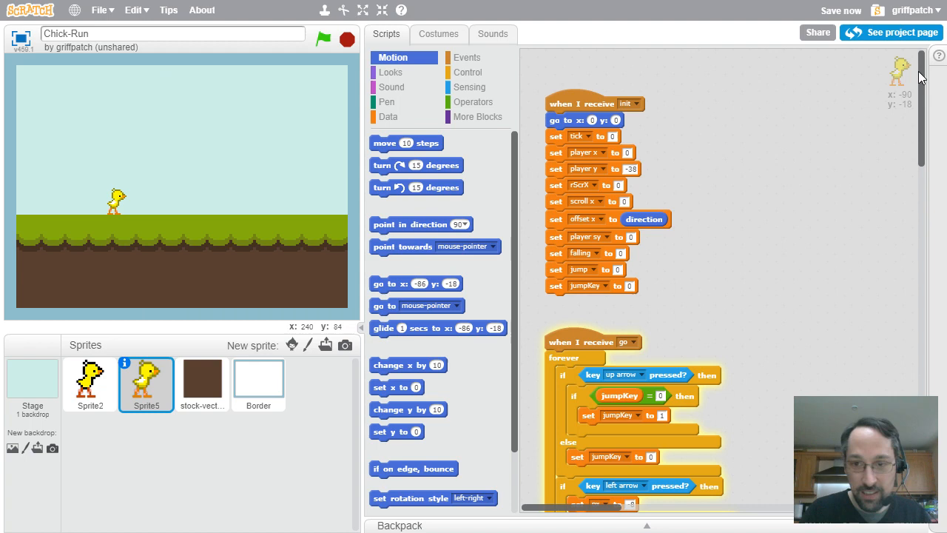
drag(923, 78, 929, 168)
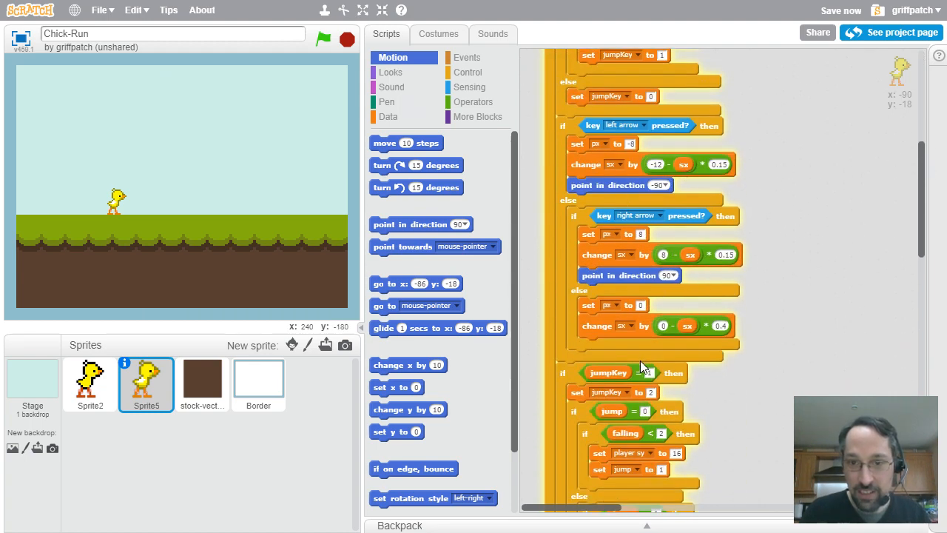
scroll(639, 360, up, 3)
scroll(640, 361, down, 3)
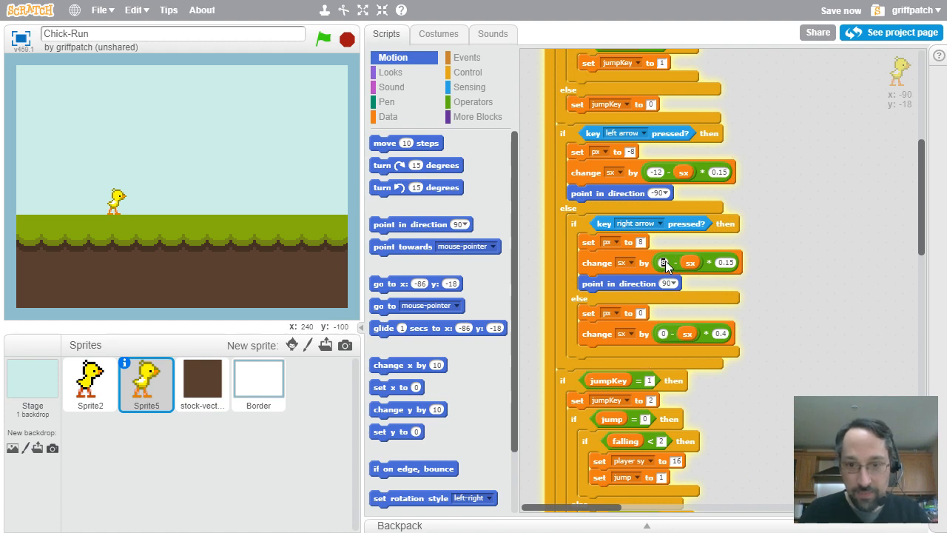
text(12)
Test the chick's speed target of 12 by running right on the full-size stage.
click(27, 45)
key(Right)
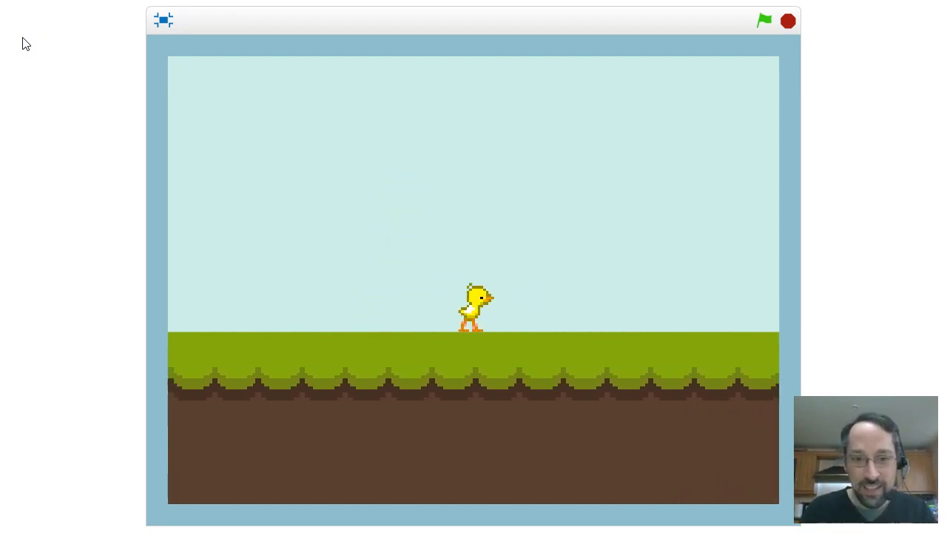
click(163, 20)
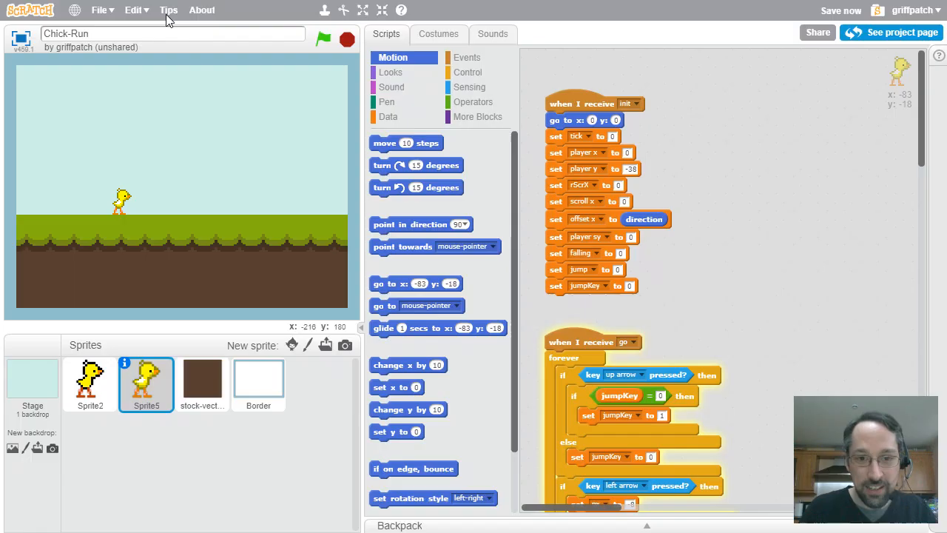
Swap the ground's old costume stack for the blank-costume stack under 'set y to -70' and play full screen.
click(203, 392)
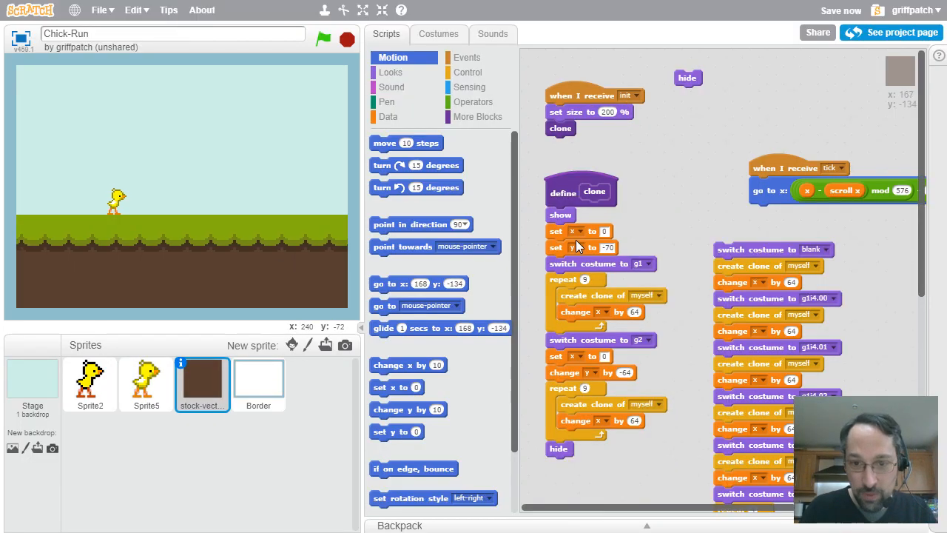
drag(570, 264, 866, 263)
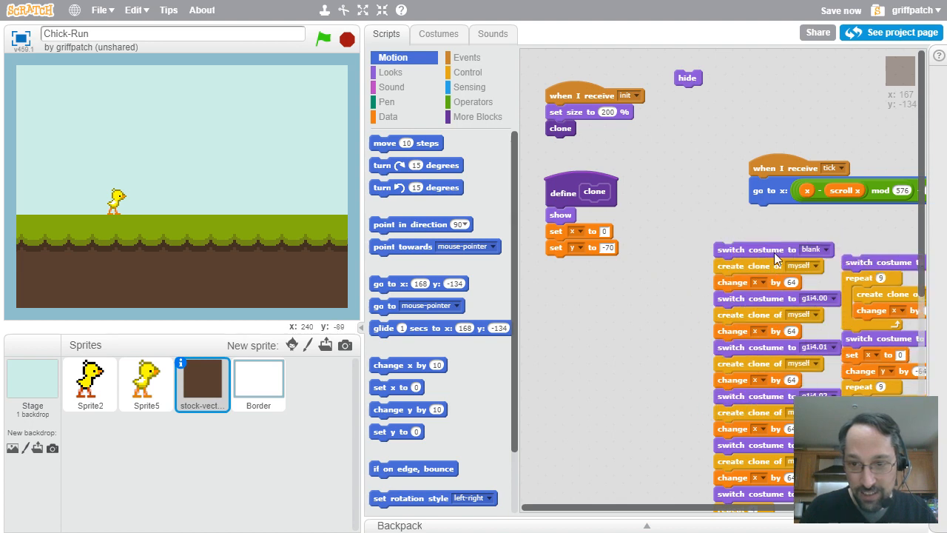
drag(740, 250, 577, 264)
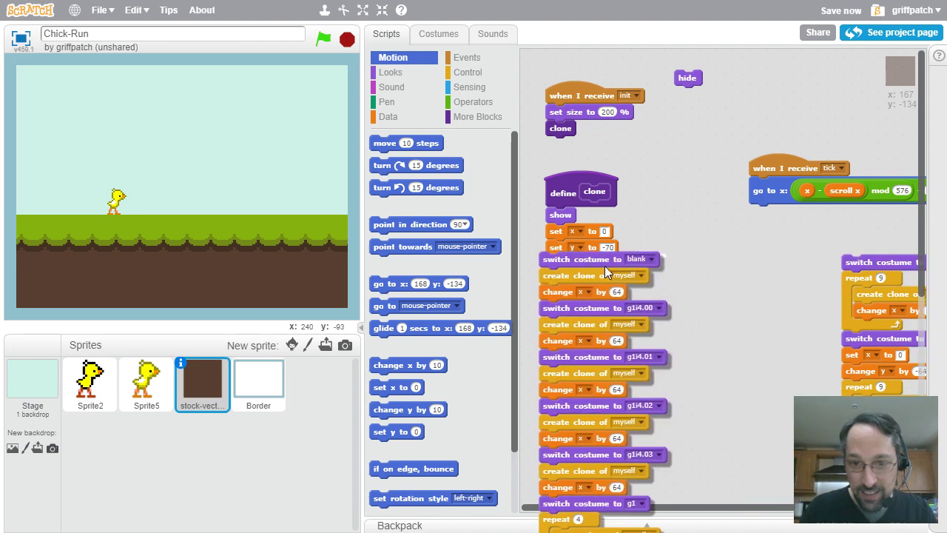
click(324, 39)
click(22, 39)
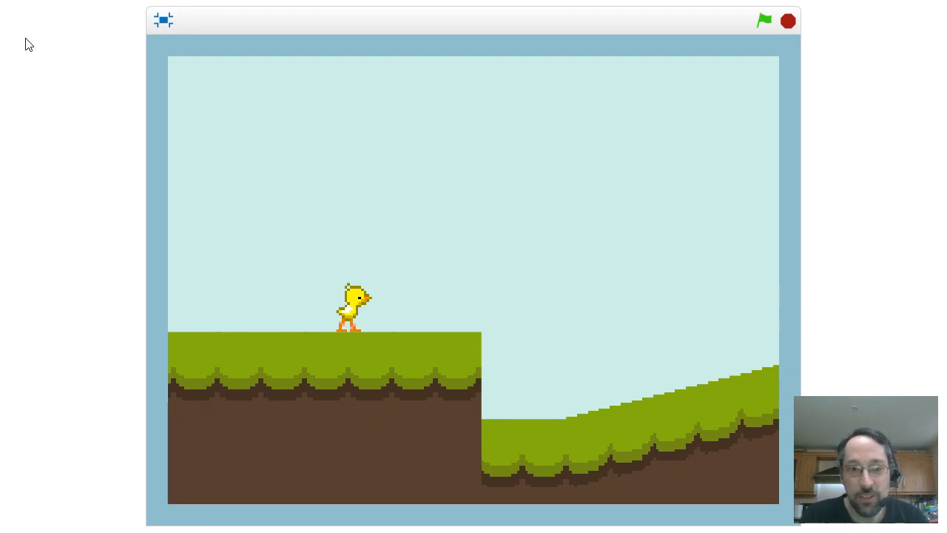
key(Right)
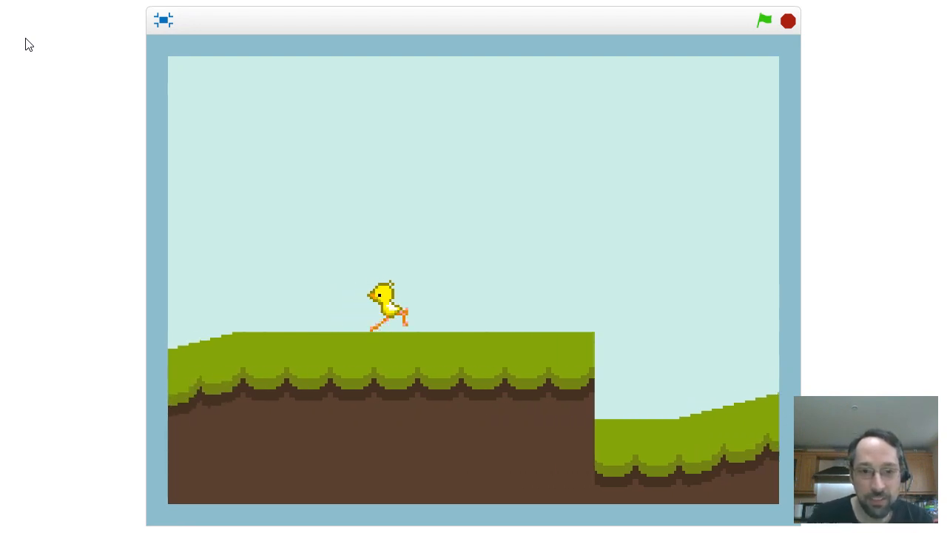
key(Right)
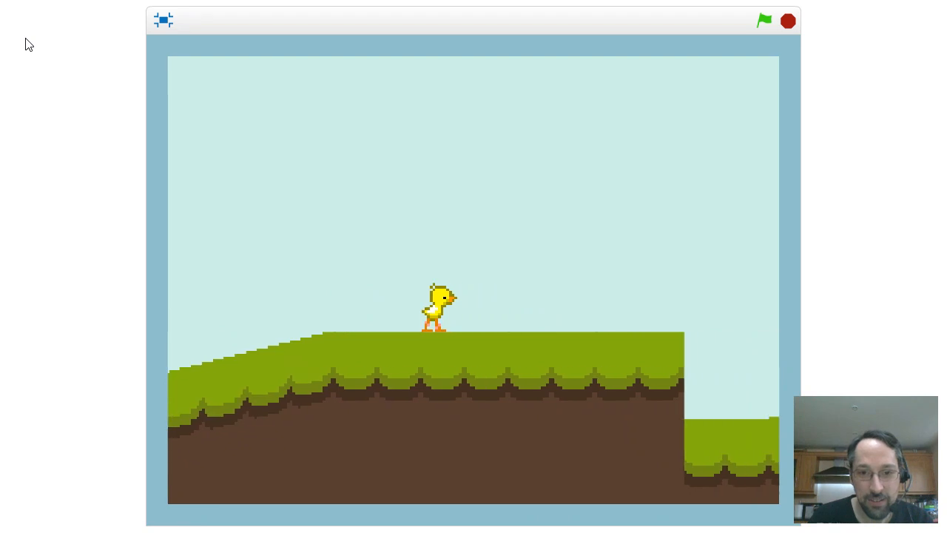
key(Left)
key(Right)
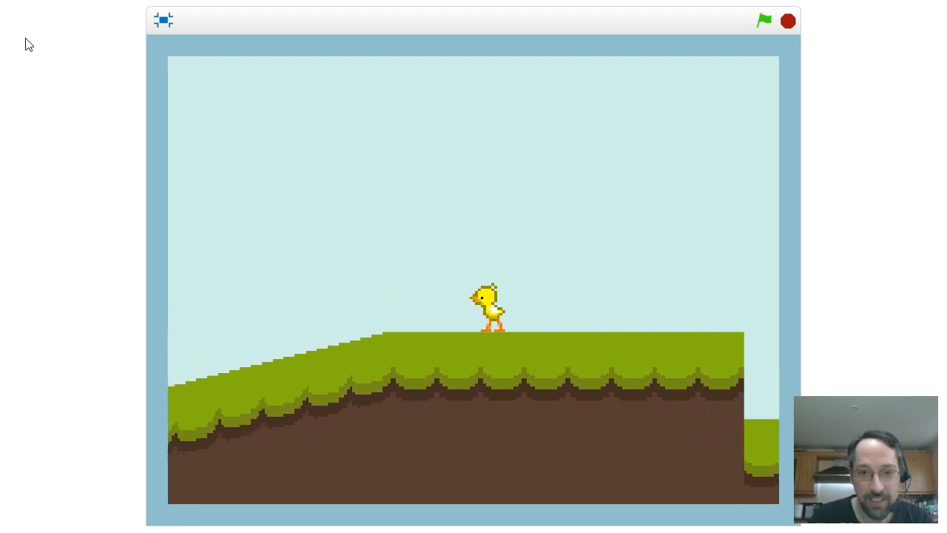
key(Left)
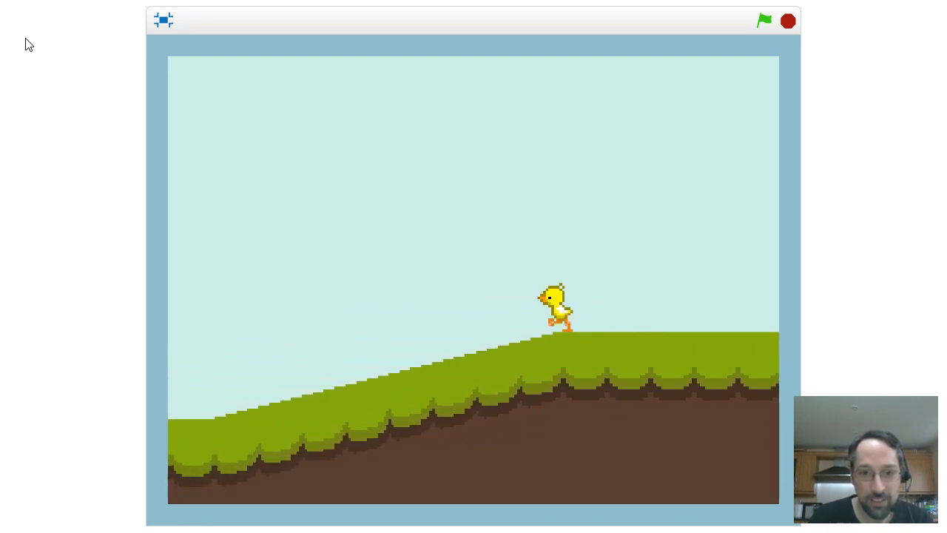
key(Left)
key(Right)
key(Right)
key(Right)
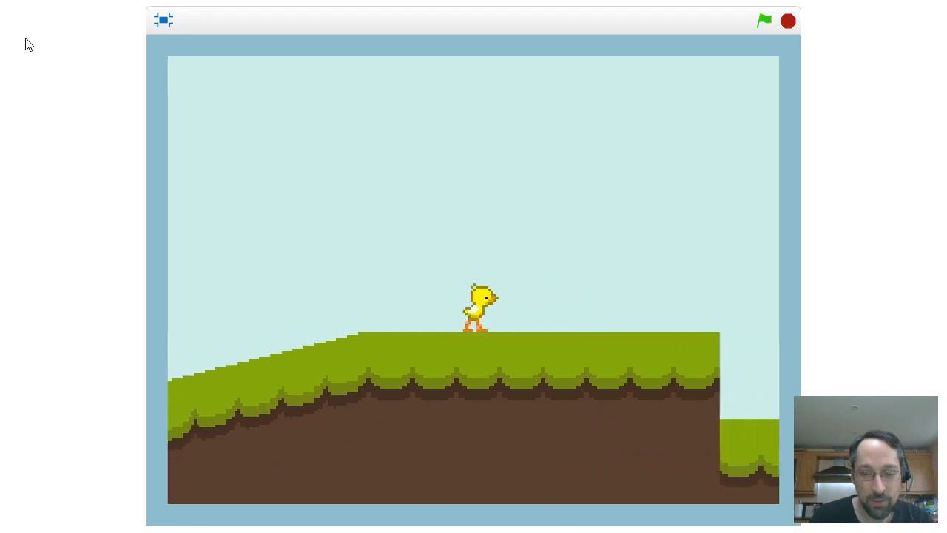
key(Right)
key(Right)
key(Up)
key(Right)
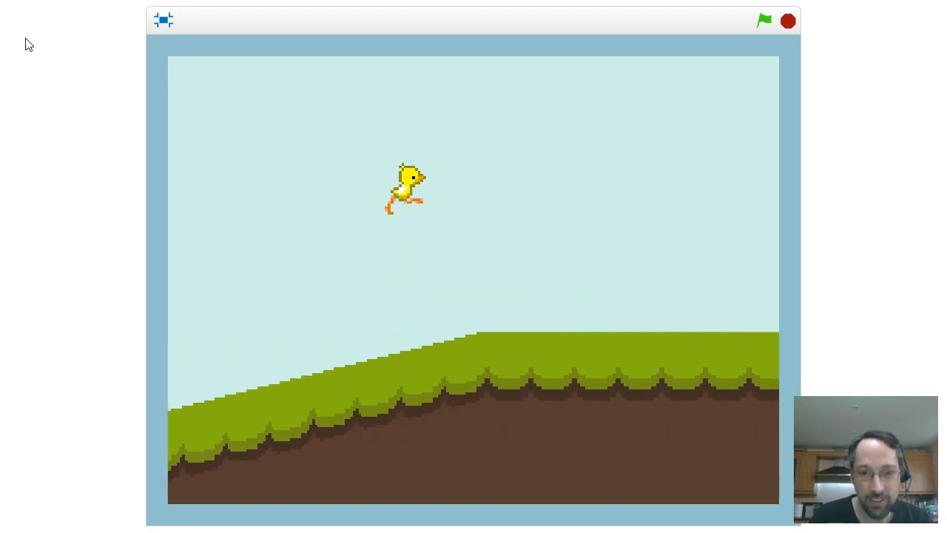
key(Left)
key(Left)
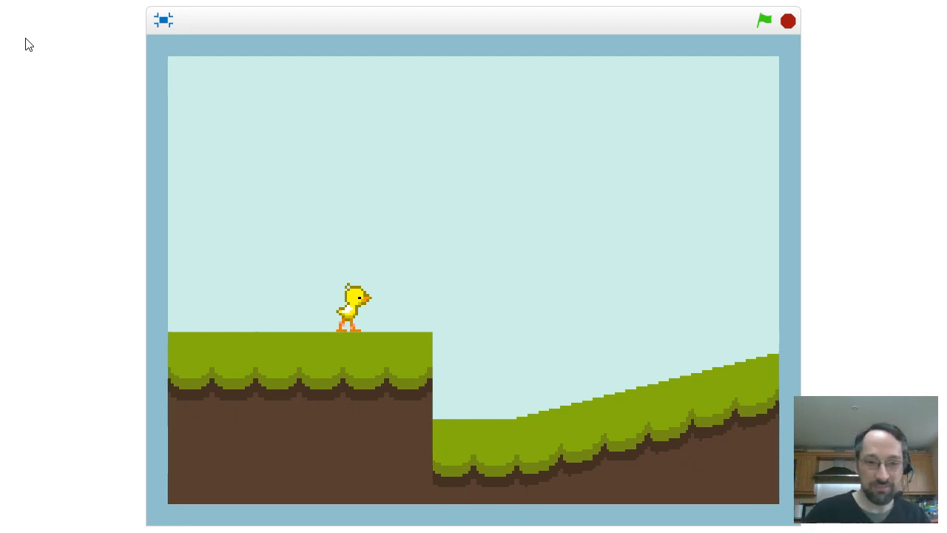
key(Left)
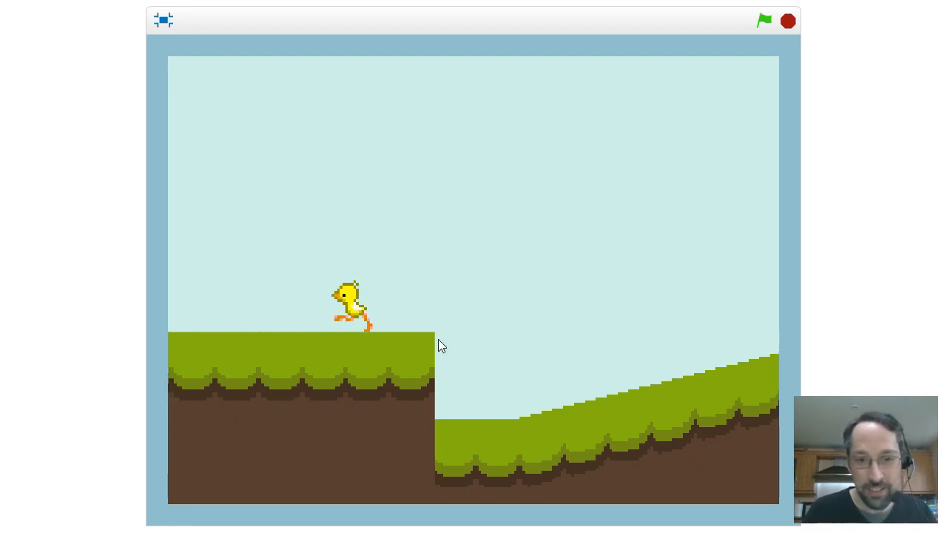
key(Left)
key(Left)
key(Left)
key(Left)
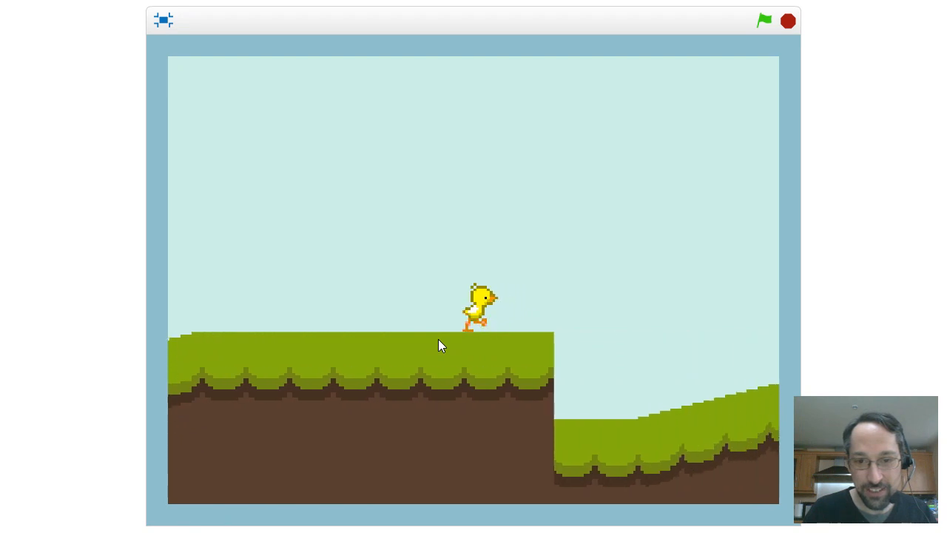
key(Right)
key(Up)
key(Right)
key(Right)
key(Right)
key(Right)
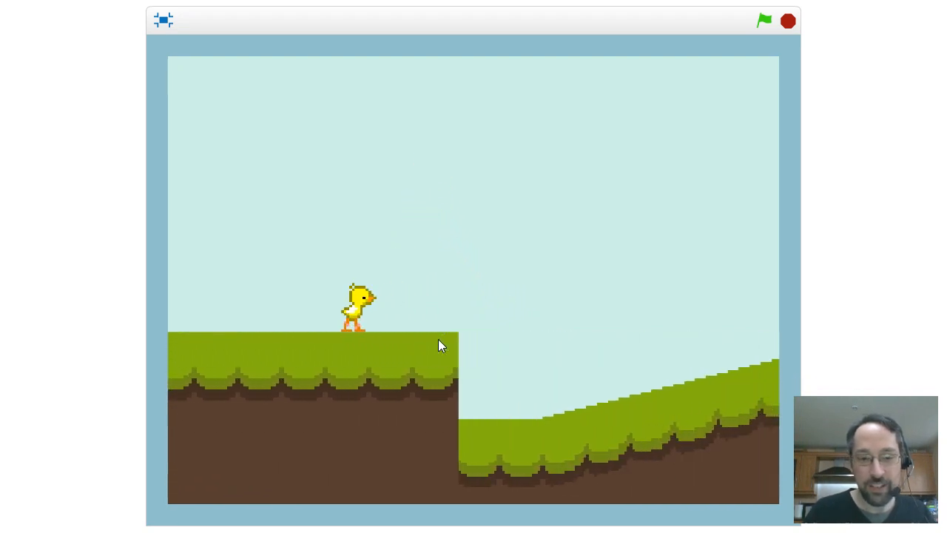